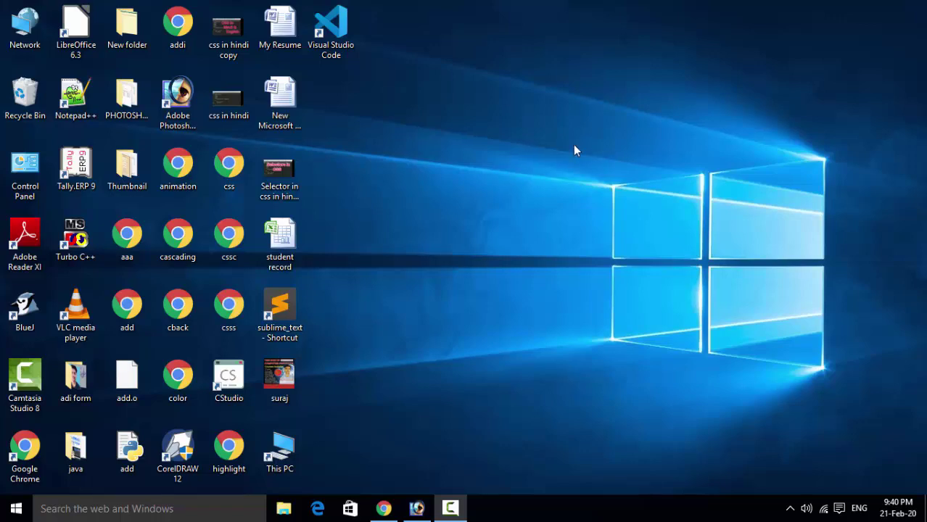
Step: Refresh the desktop repeatedly from its right-click menu
right_click(533, 108)
left_click(556, 143)
right_click(554, 141)
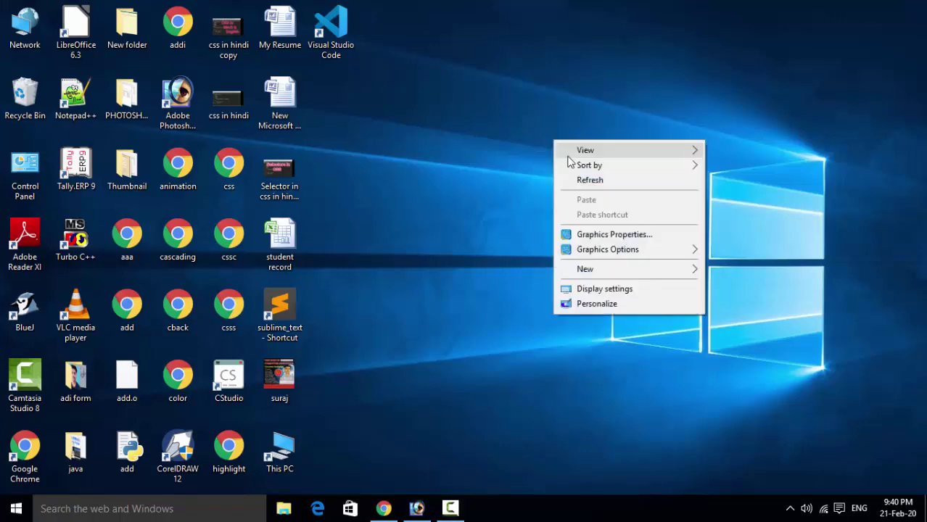
left_click(580, 180)
right_click(577, 174)
left_click(602, 212)
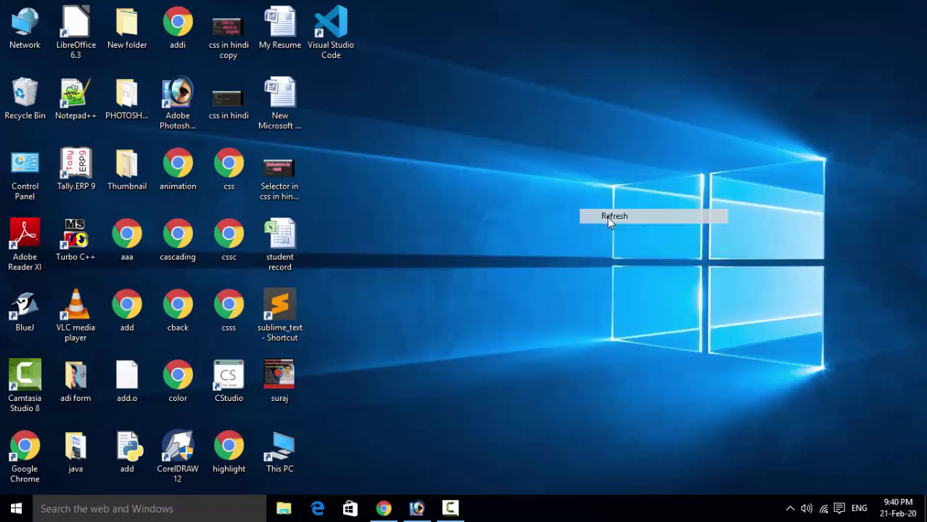
right_click(603, 220)
left_click(617, 259)
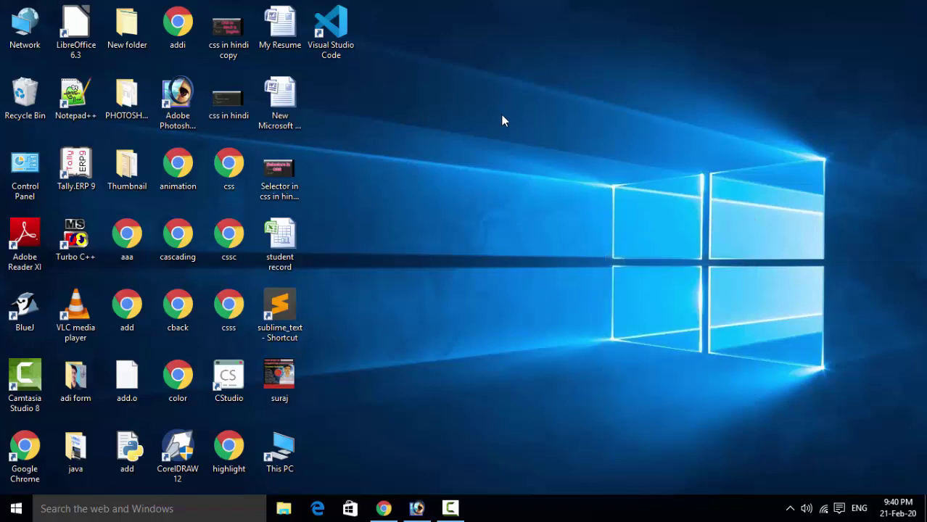
right_click(502, 122)
left_click(537, 163)
right_click(532, 161)
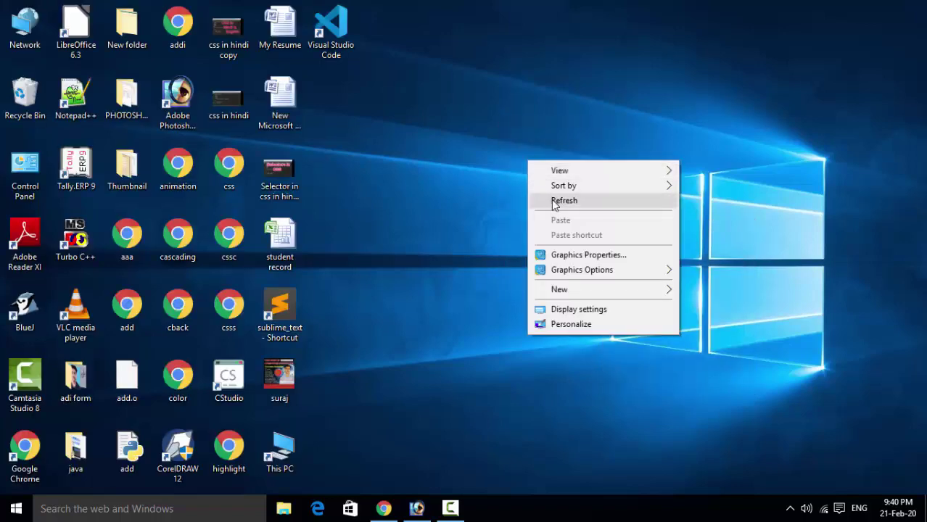
left_click(551, 201)
right_click(551, 204)
left_click(566, 242)
right_click(572, 247)
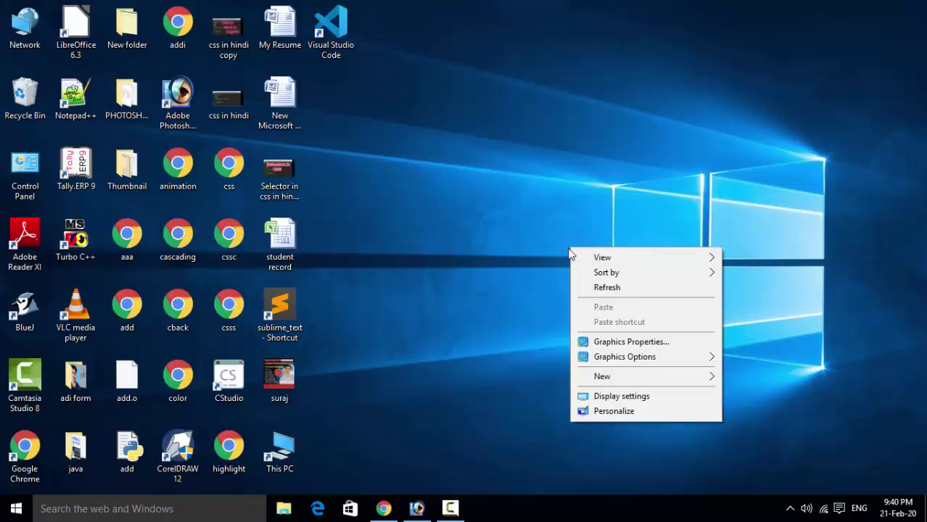
left_click(593, 287)
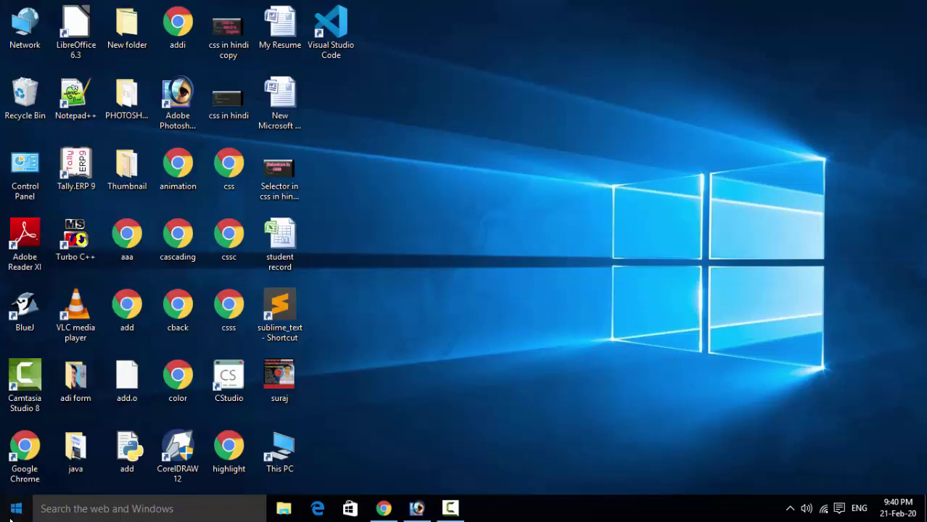
Step: Launch Access 2007 and create the blank database Database100
left_click(13, 509)
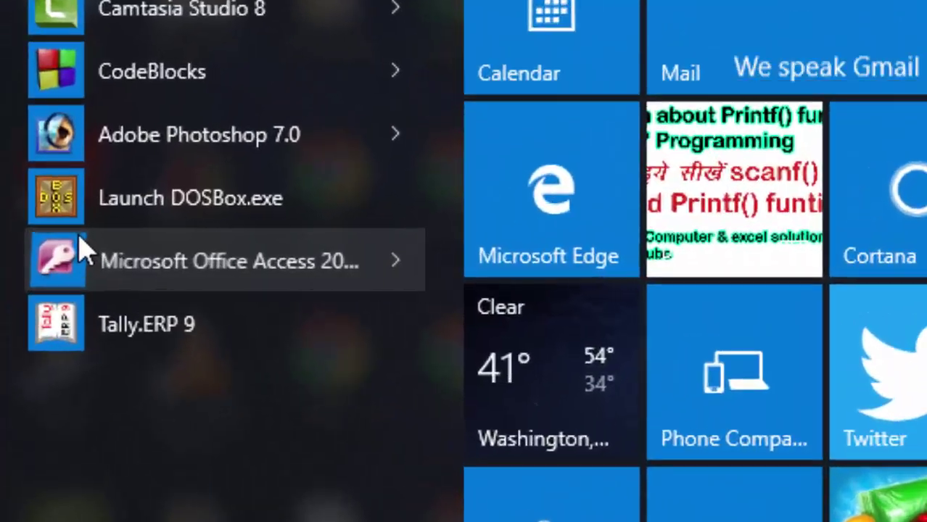
left_click(81, 250)
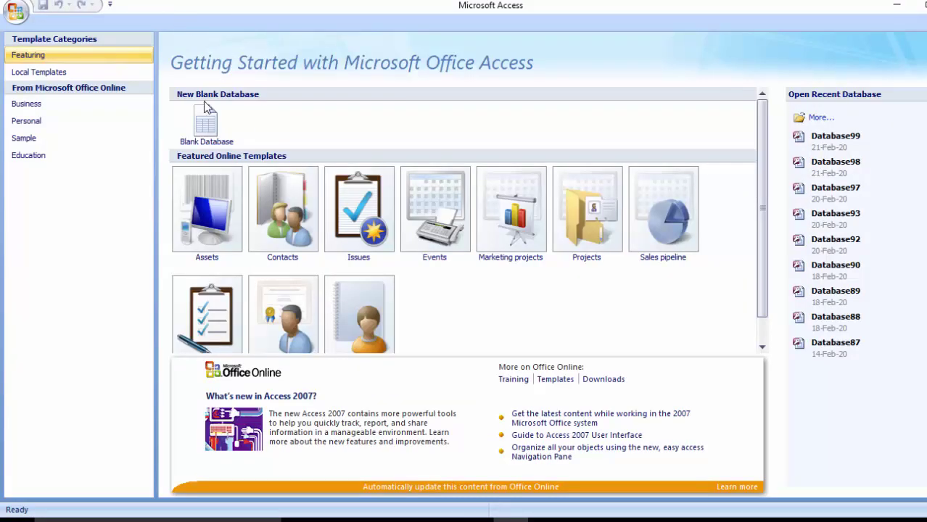
left_click(195, 125)
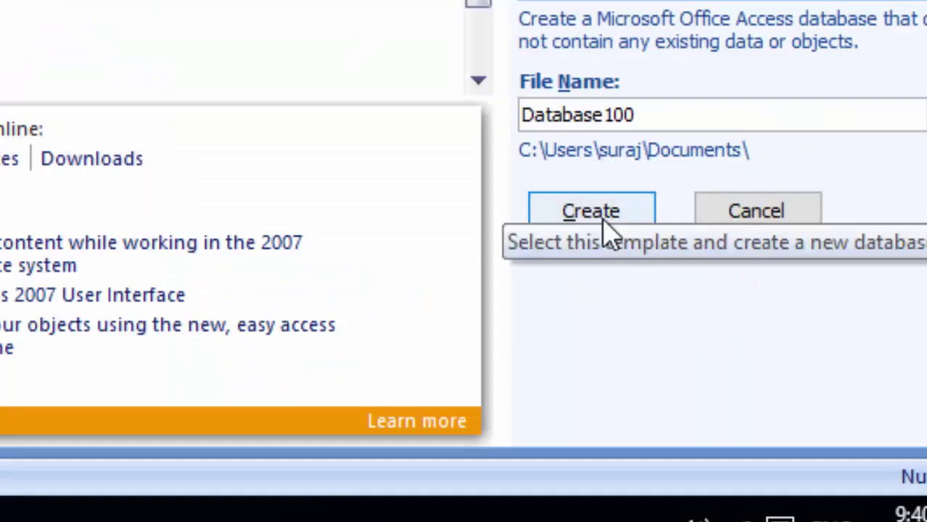
left_click(838, 401)
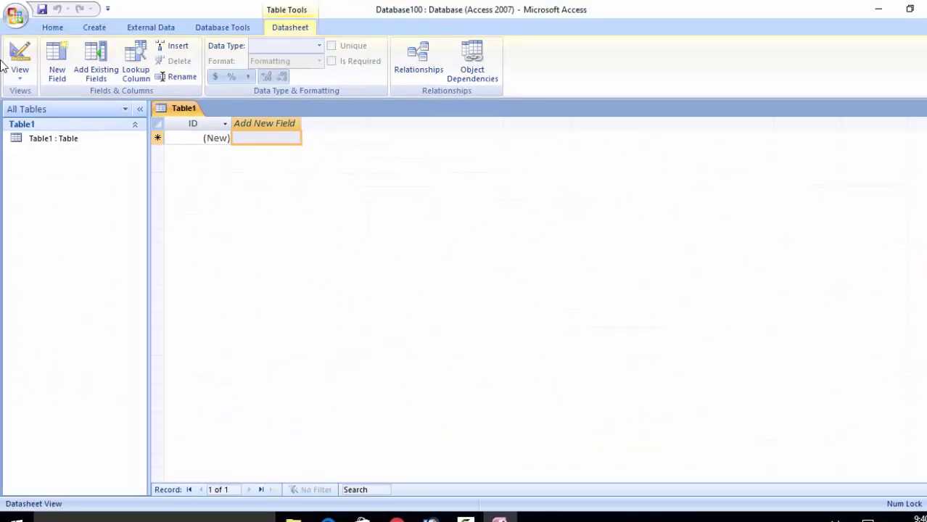
Step: Switch the first table to Design View and save it as 'valid'
left_click(29, 98)
left_click(95, 197)
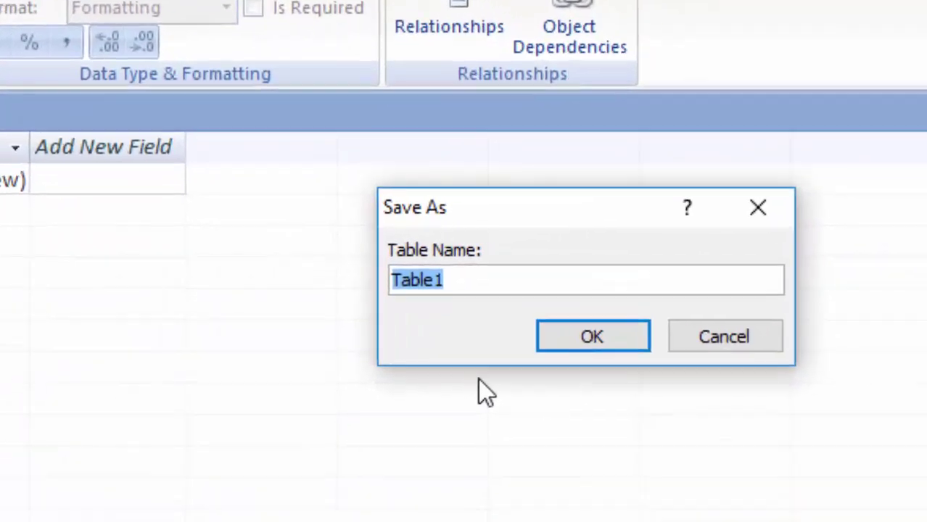
key("BackSpace")
type("val")
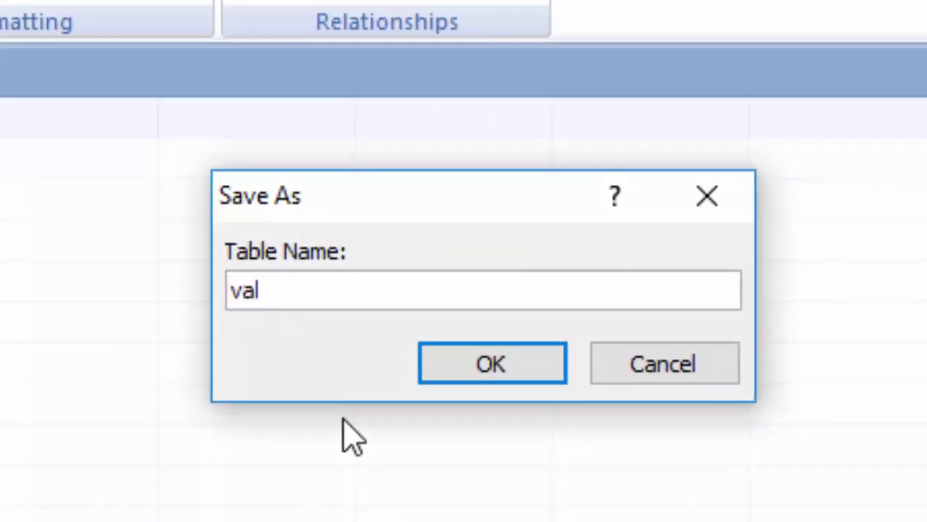
type("id")
key("Return")
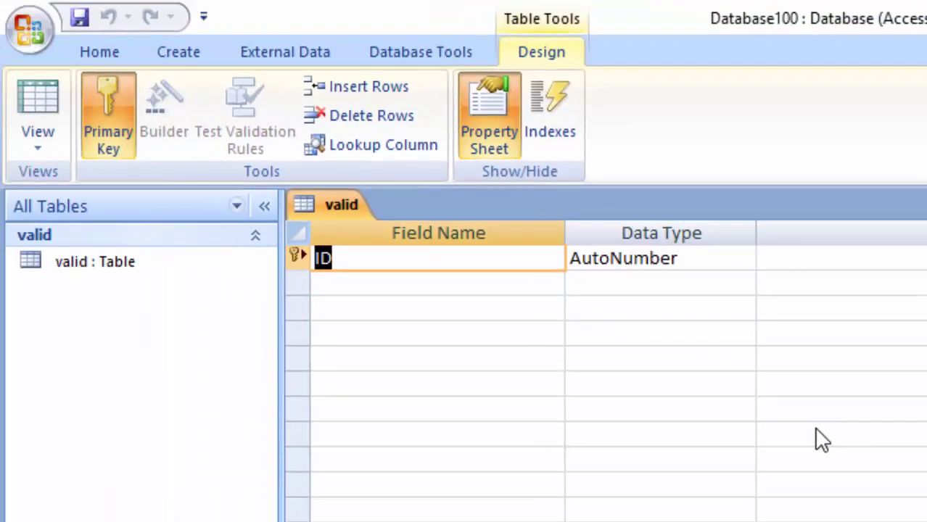
Step: Add a second-row field named Number and set its data type to Number
left_click(407, 289)
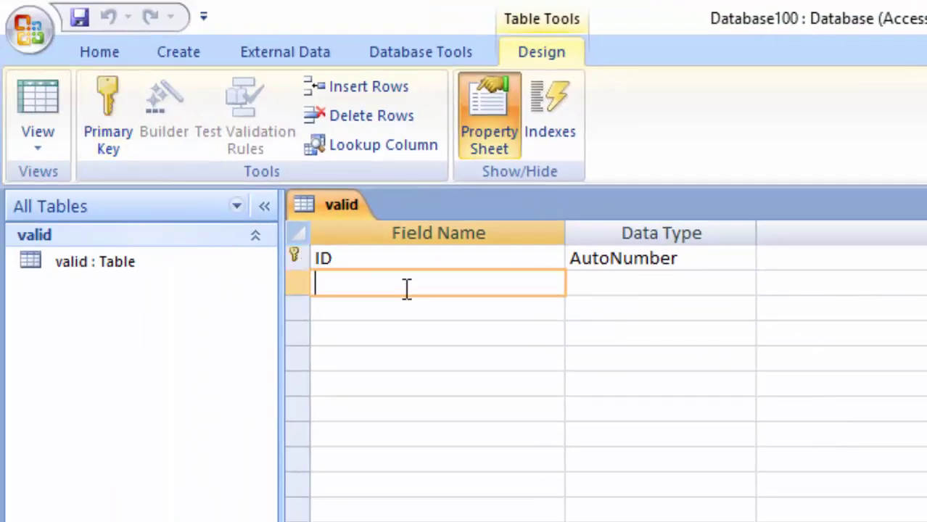
type("Number")
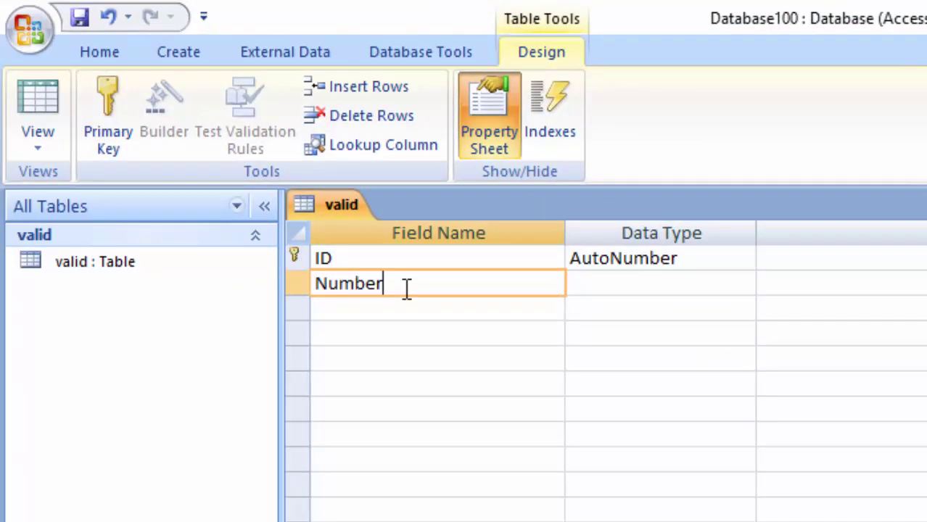
left_click(641, 278)
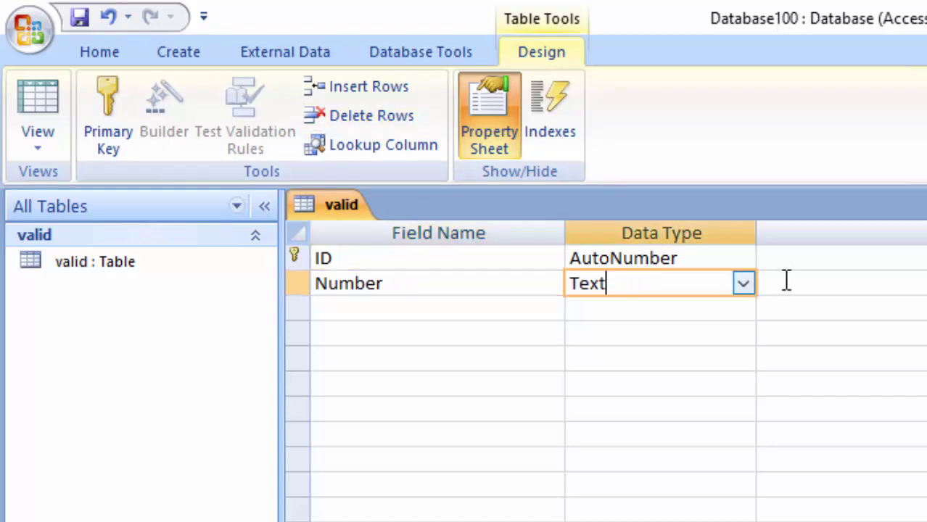
left_click(742, 284)
left_click(687, 357)
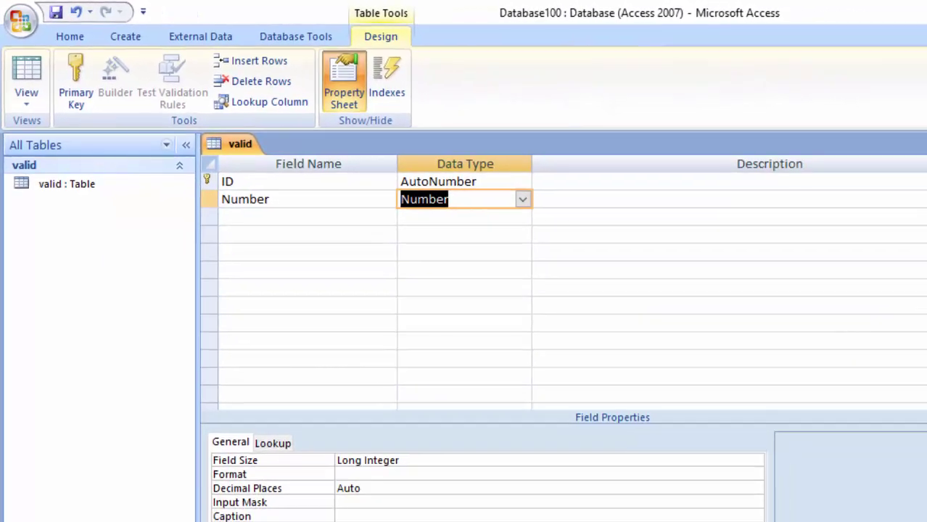
Step: Set the Number field's validation rule to <100 with validation text 'Less than hundred'
left_click(346, 521)
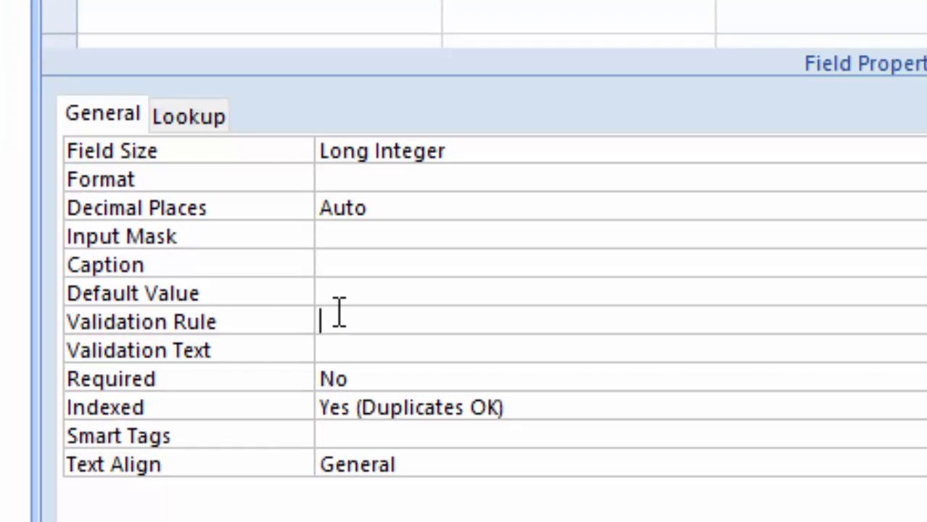
type("<=1")
type("00")
left_click(393, 341)
type("Les")
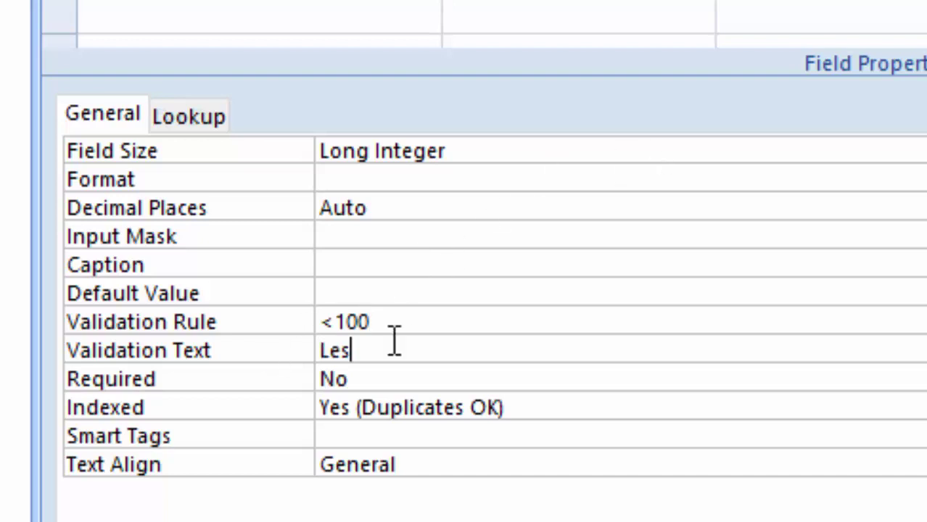
type("s than")
type(" hundr")
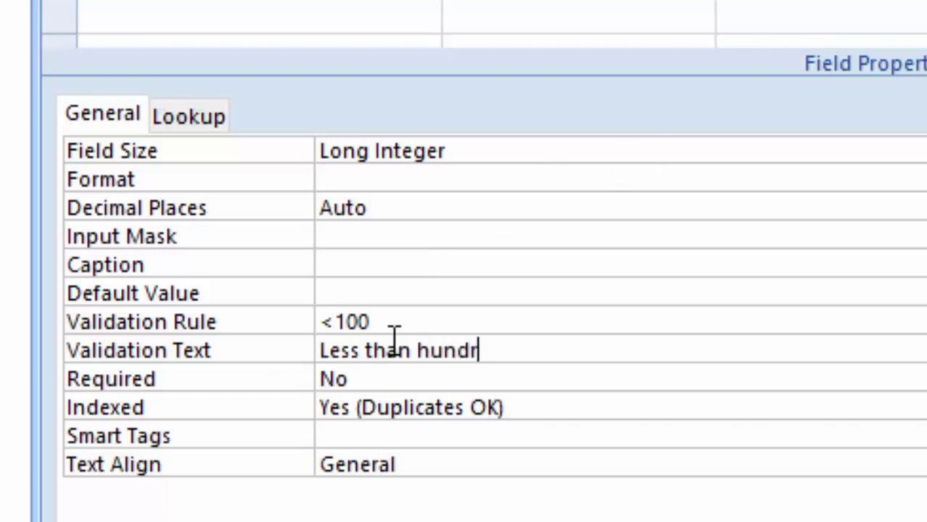
type("ed")
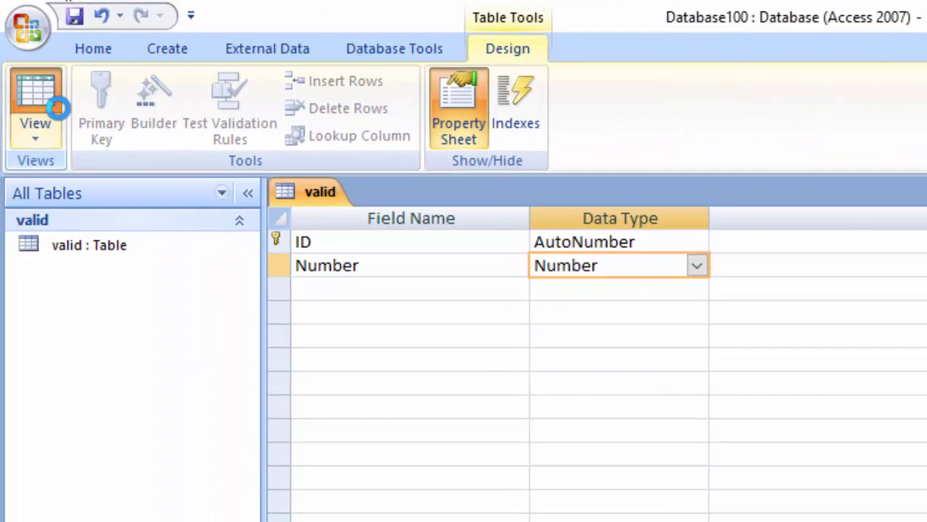
Step: Save the table, open it in Datasheet view and enter 12 as the first record
left_click(57, 107)
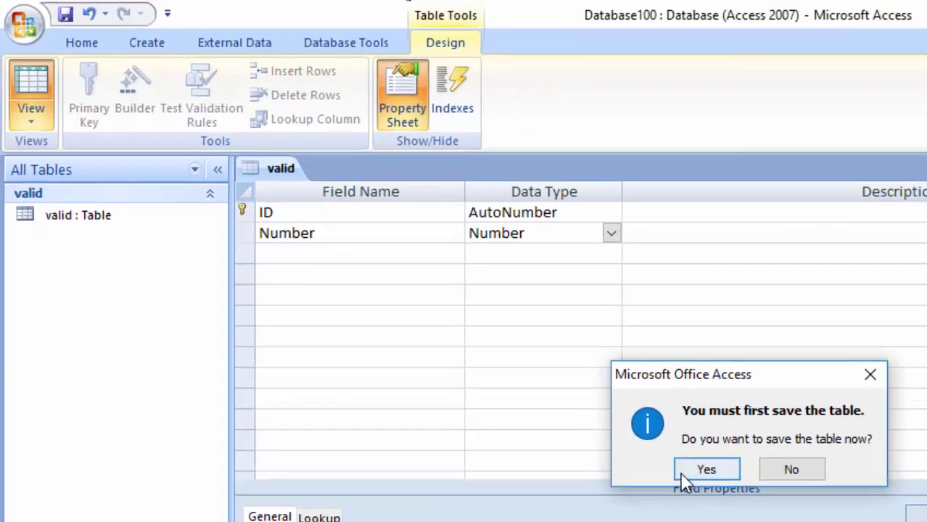
left_click(648, 431)
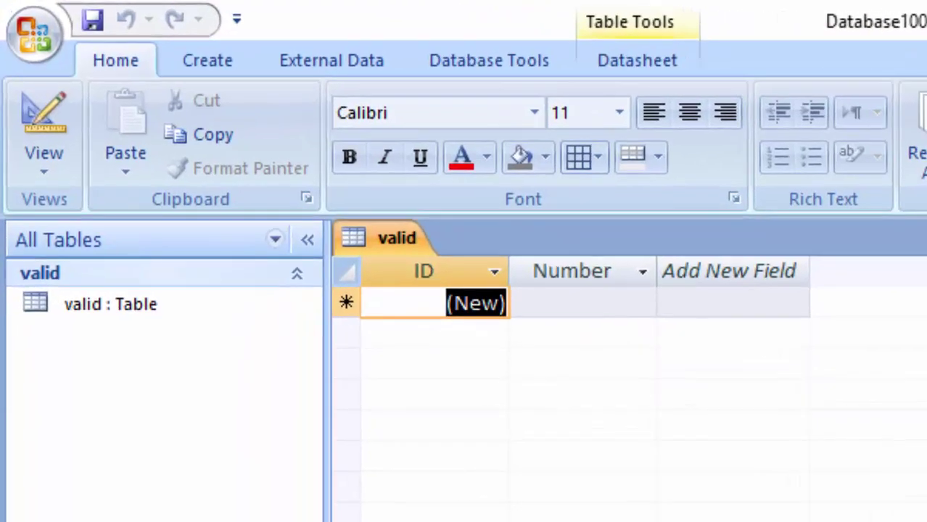
left_click(587, 310)
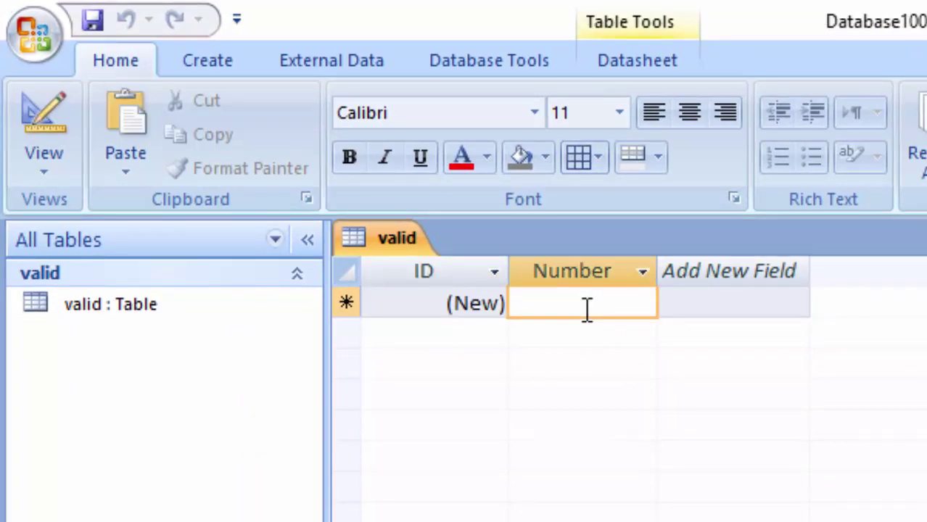
type("12")
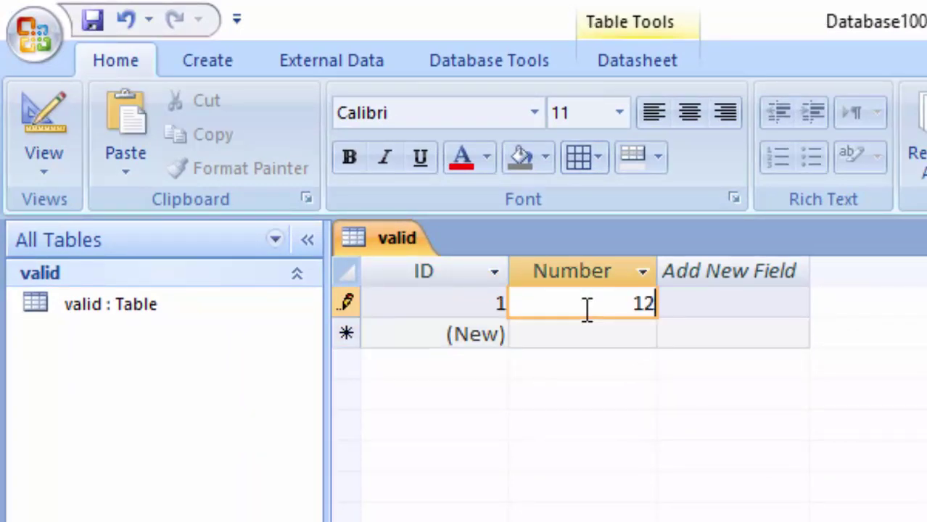
key("Return")
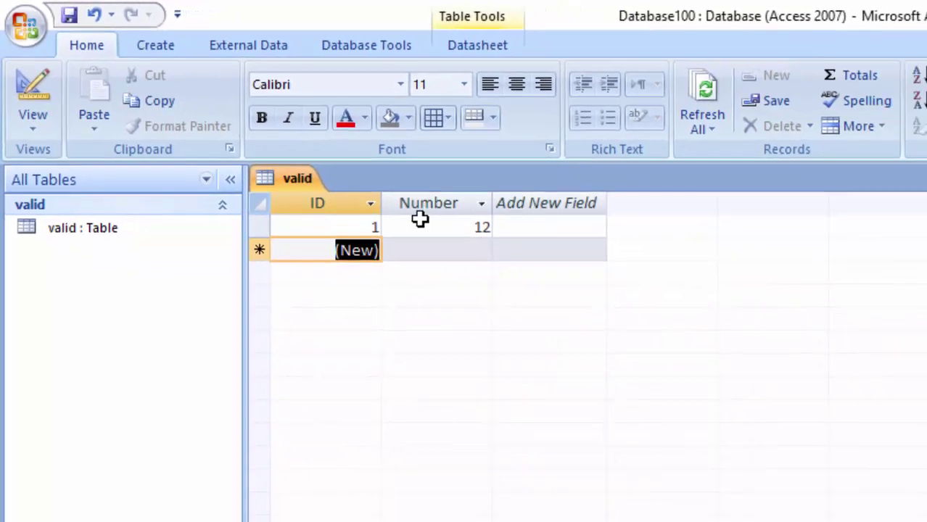
Step: Add records with Number 55 and 99, then try 100 in a fourth record
left_click(396, 232)
type("55")
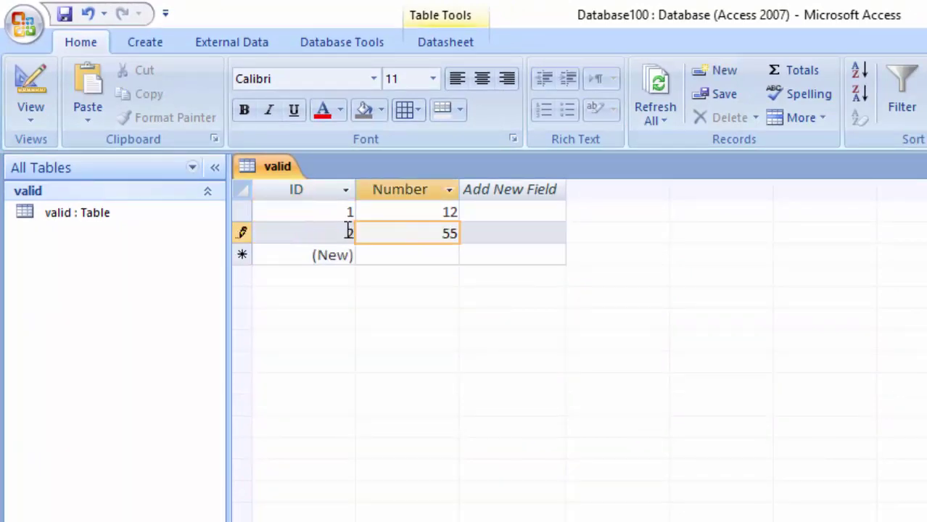
key("Return")
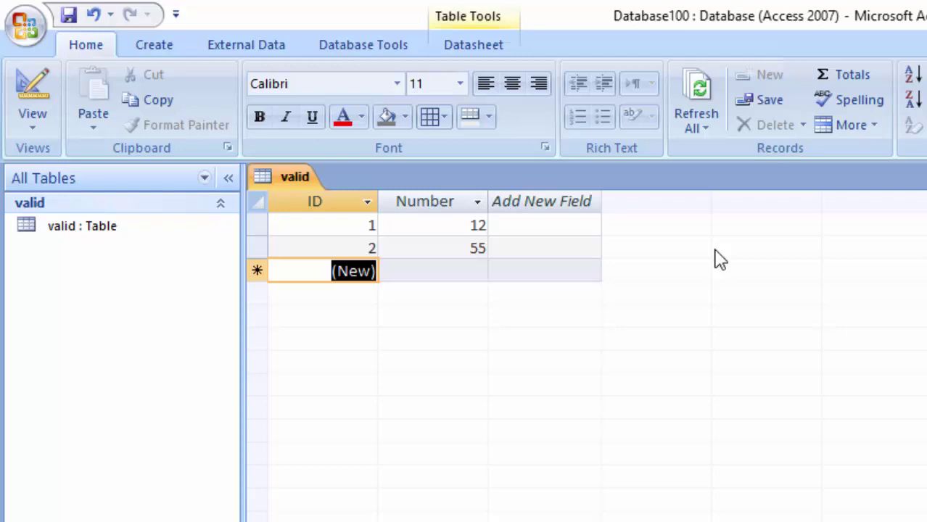
left_click(320, 187)
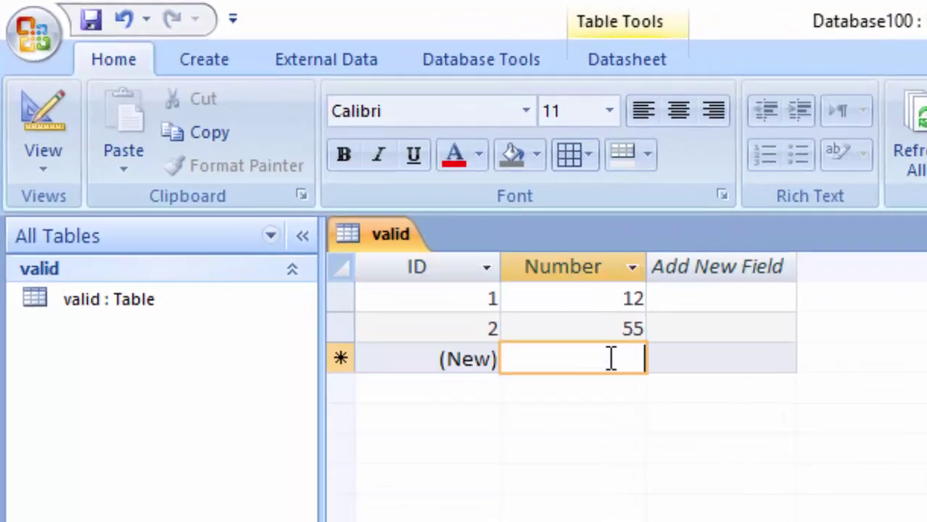
type("99")
key("Return")
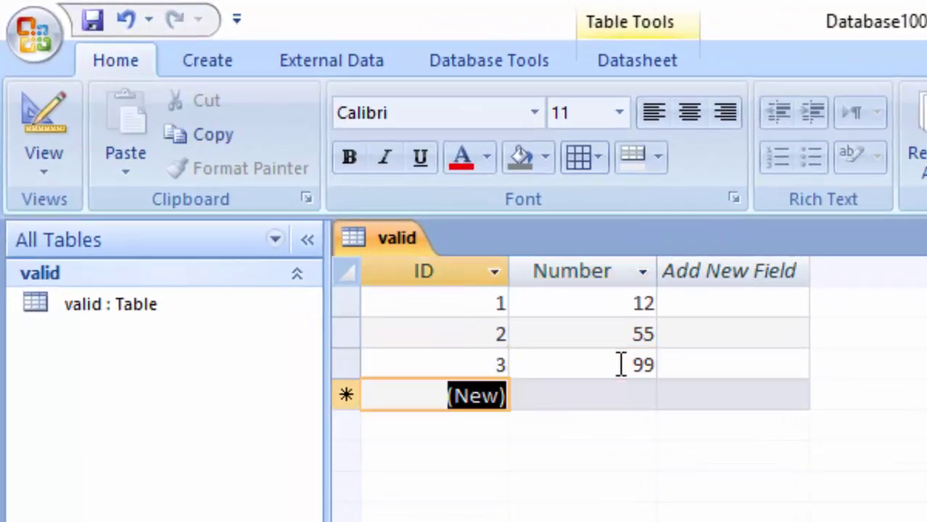
left_click(622, 398)
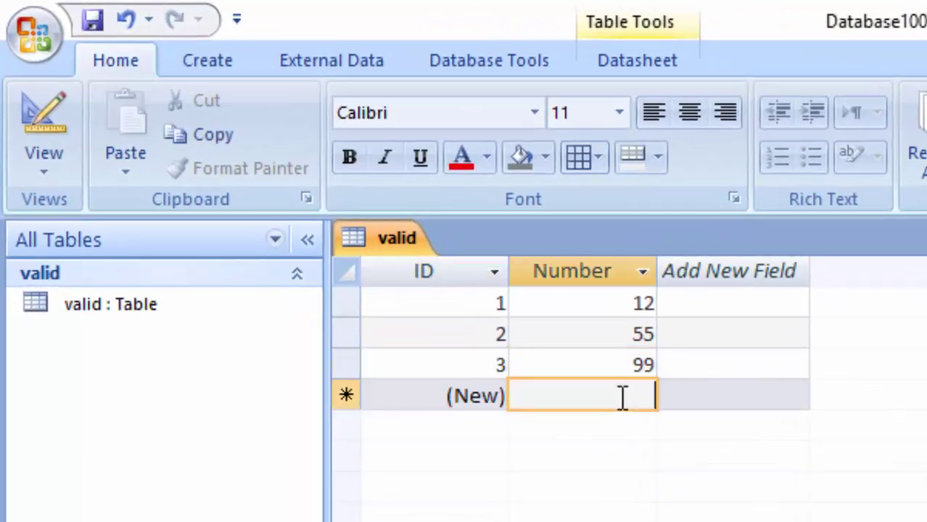
type("100")
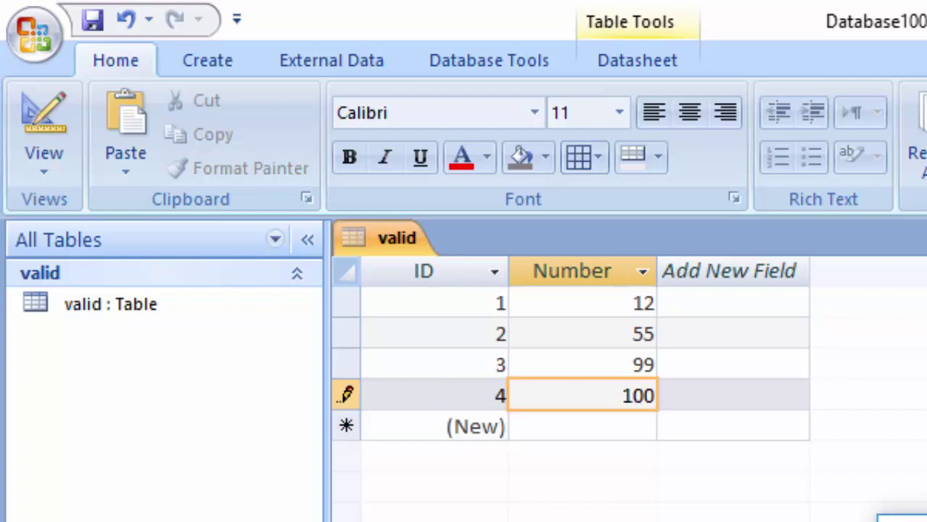
key("Return")
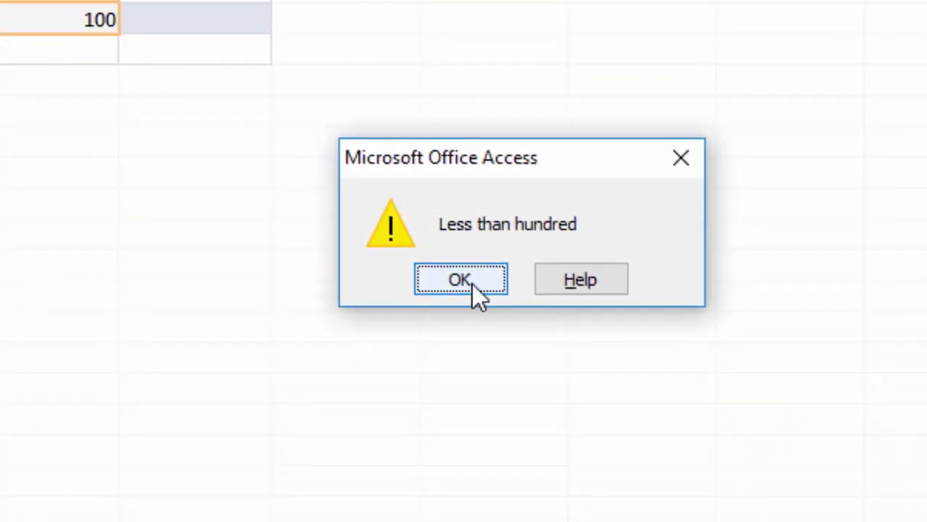
Step: Dismiss the 'Less than hundred' warnings for 100 and 10022, then save record 4 as 10
left_click(471, 283)
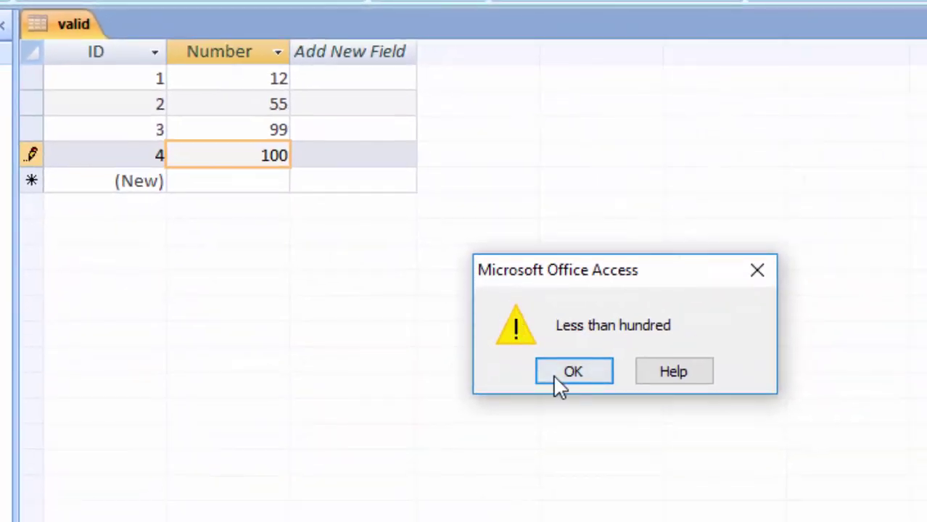
left_click(559, 379)
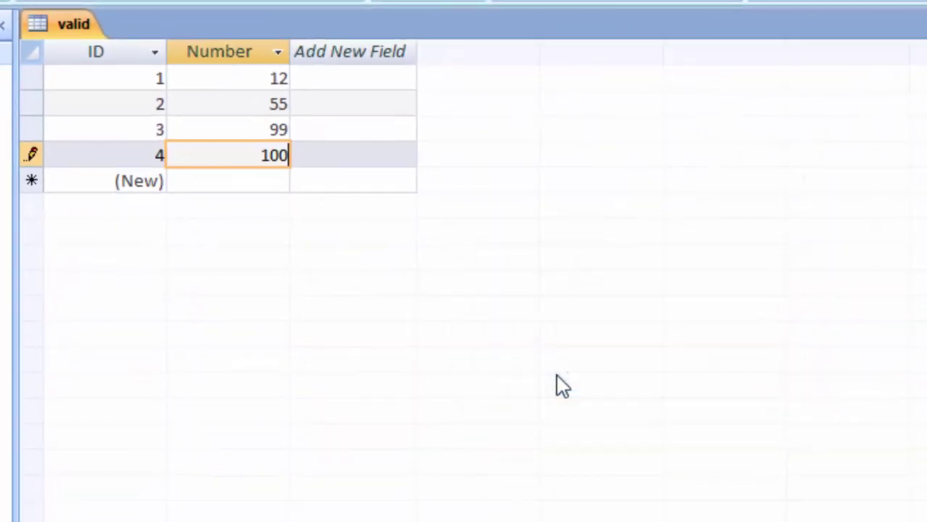
type("22")
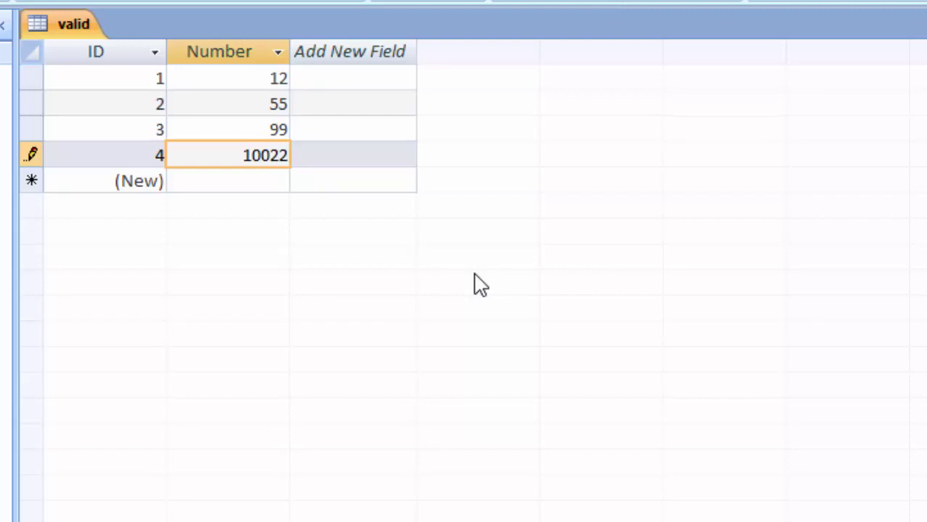
key("Return")
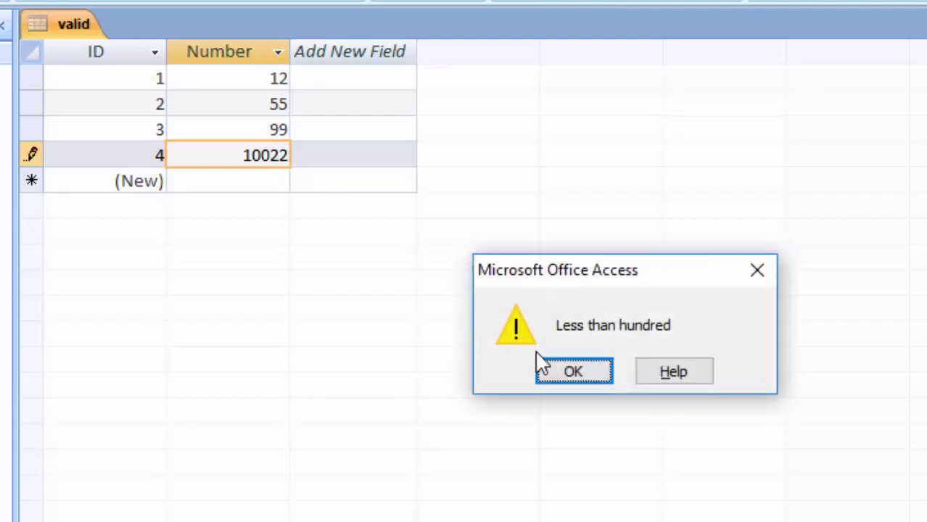
left_click(570, 367)
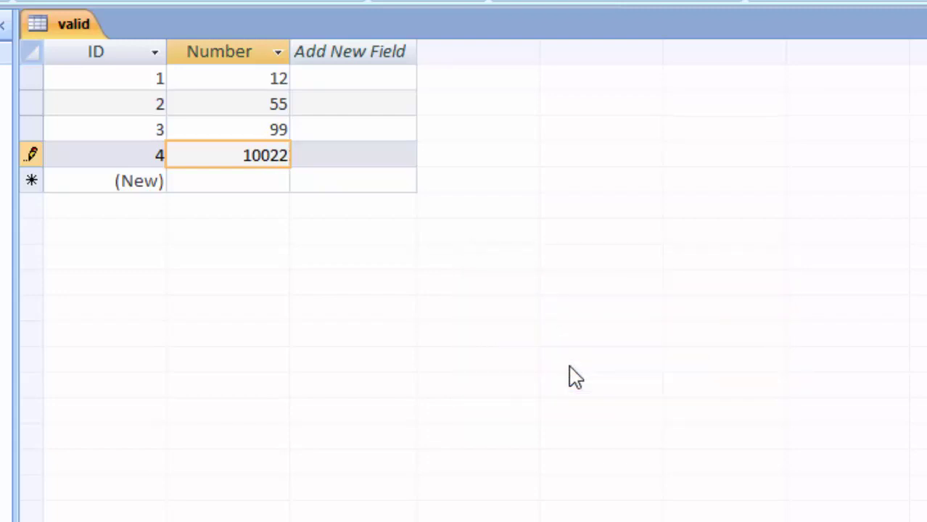
key("BackSpace")
key("BackSpace")
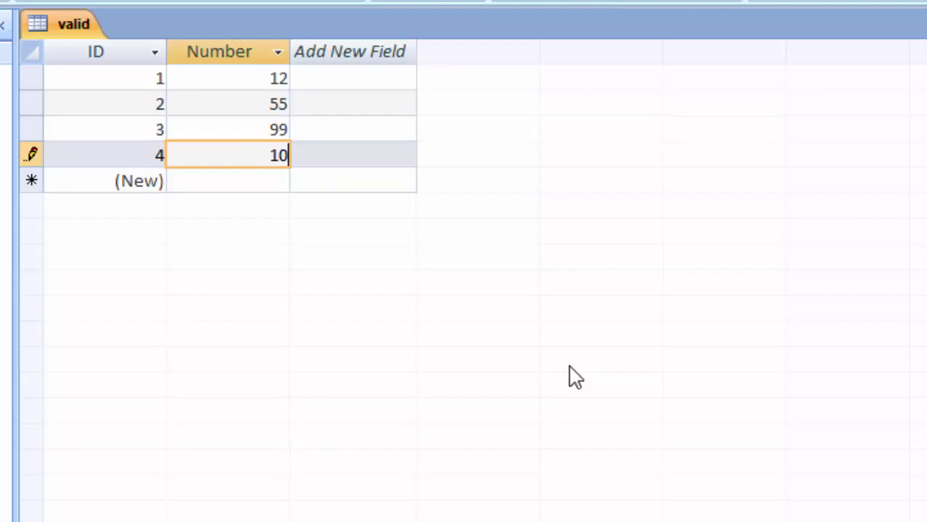
key("Tab")
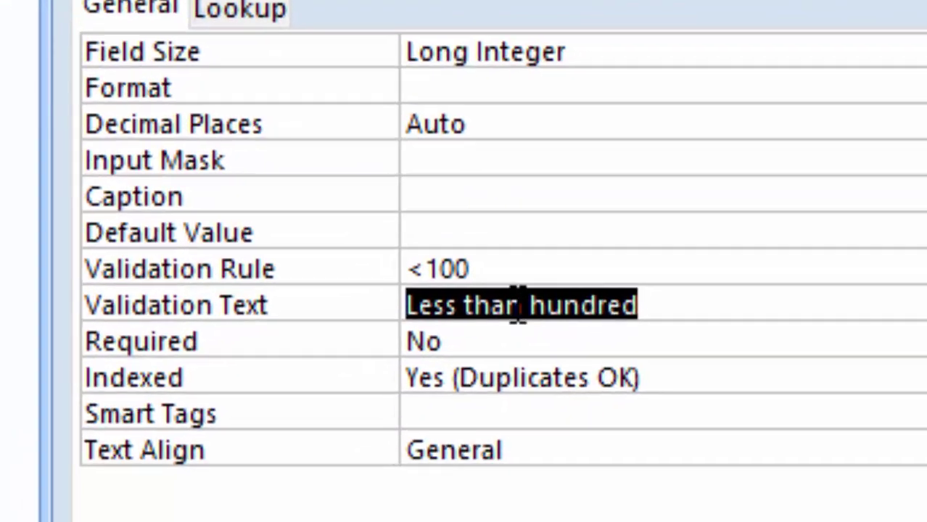
Step: Change the text to 'Less than or equal to hundred' and the rule to <=100, then save
left_click(530, 305)
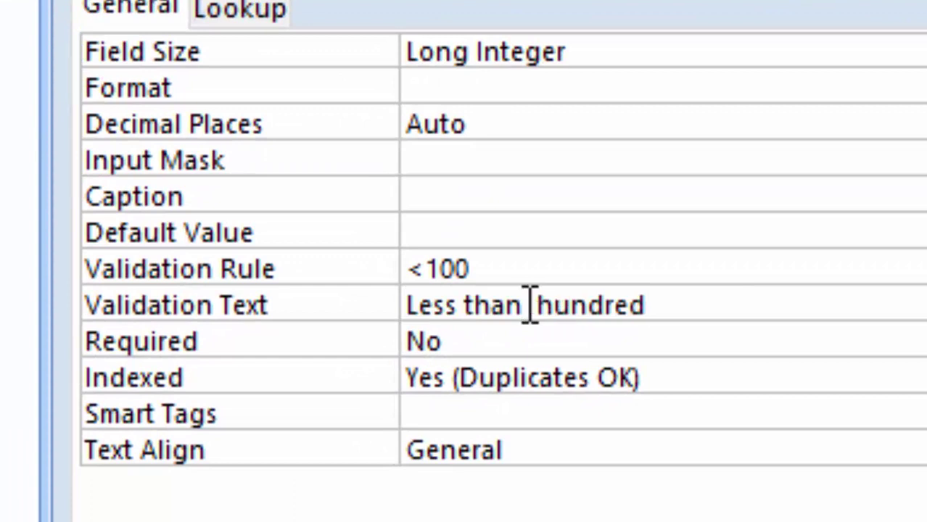
type("or e ")
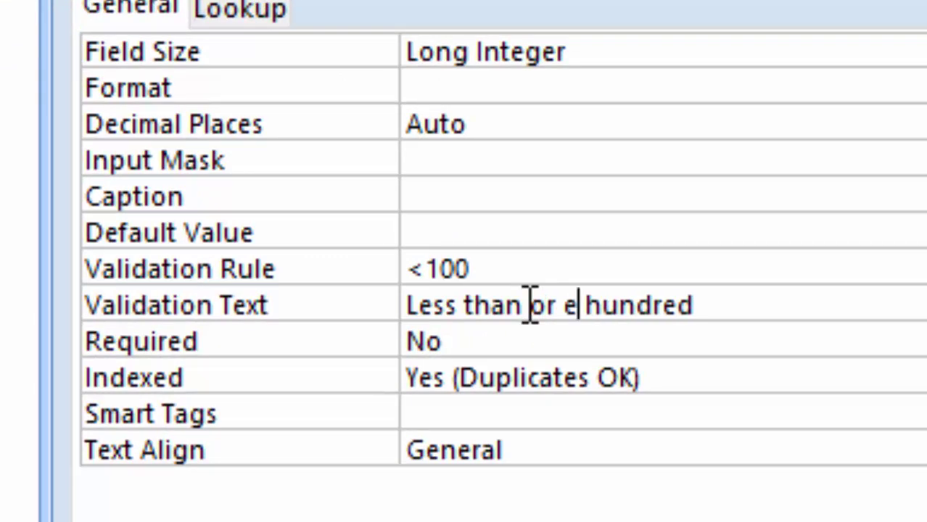
type("qual ")
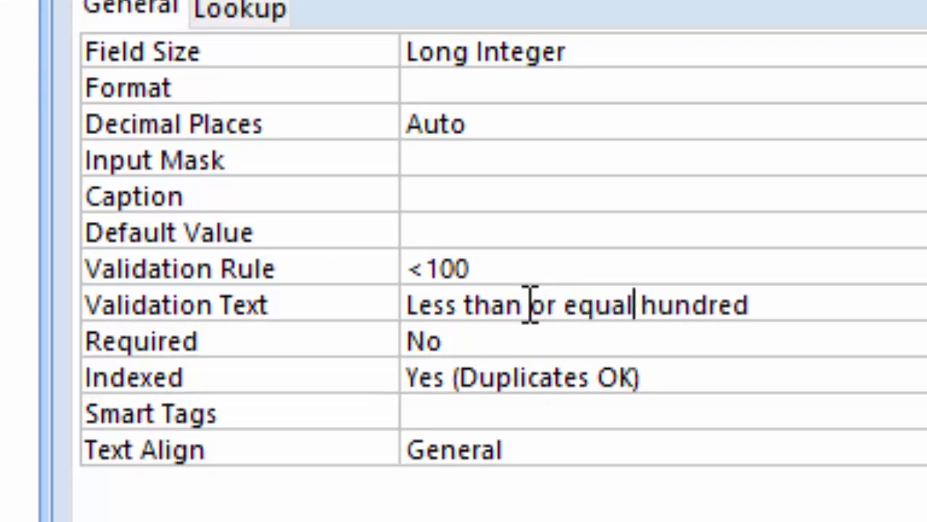
type("t ")
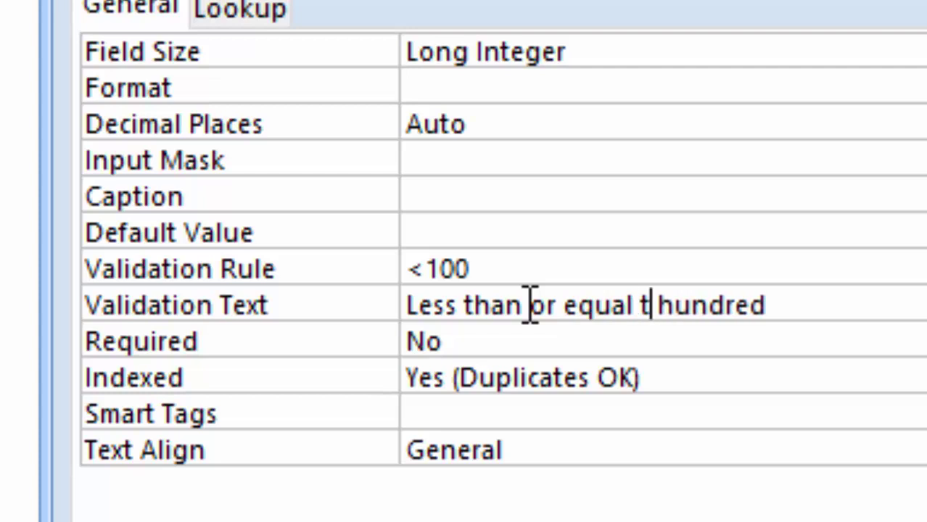
type("o")
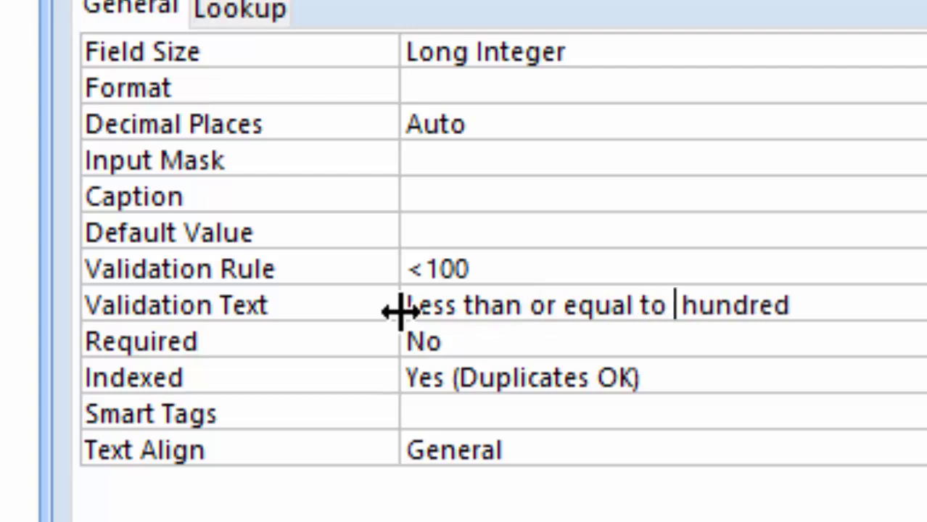
left_click(426, 268)
type("=")
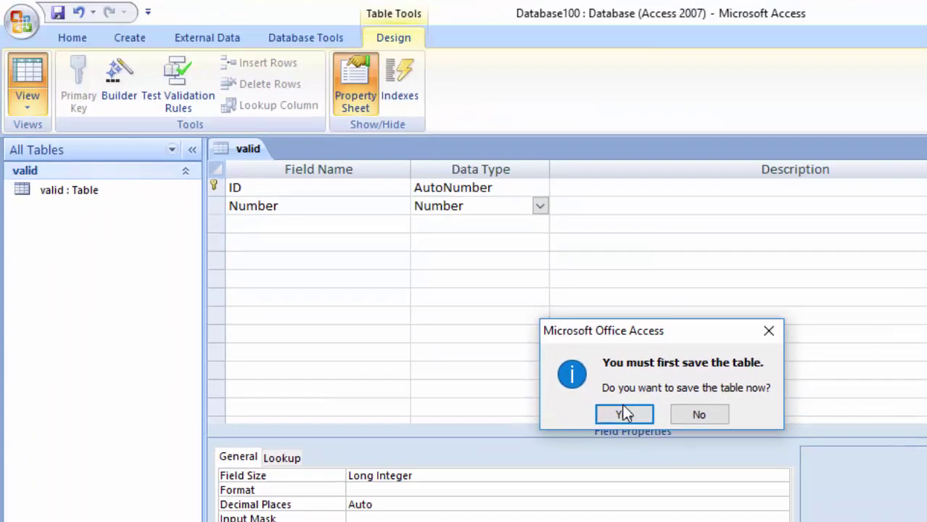
left_click(622, 410)
Step: Accept the existing-data check and add records 5 and 6 with Number 100
left_click(598, 412)
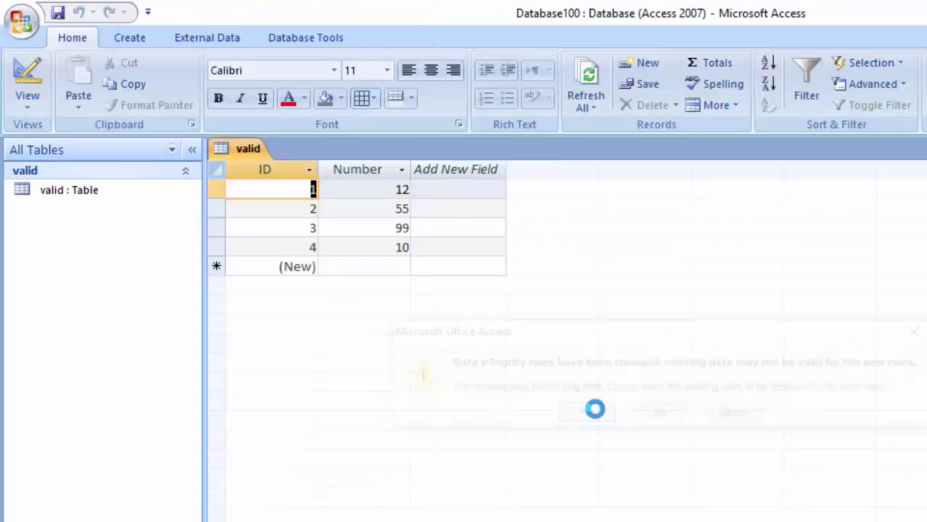
left_click(381, 267)
type("1")
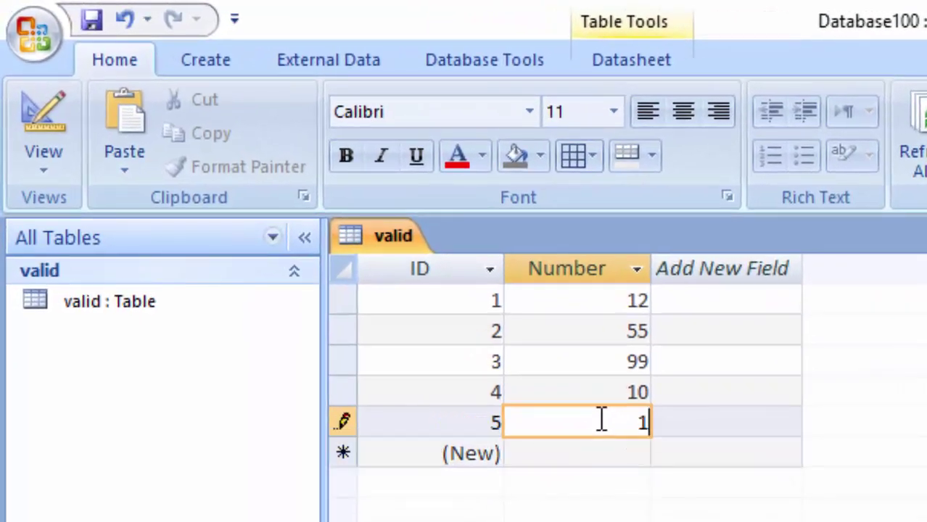
type("00")
key("Tab")
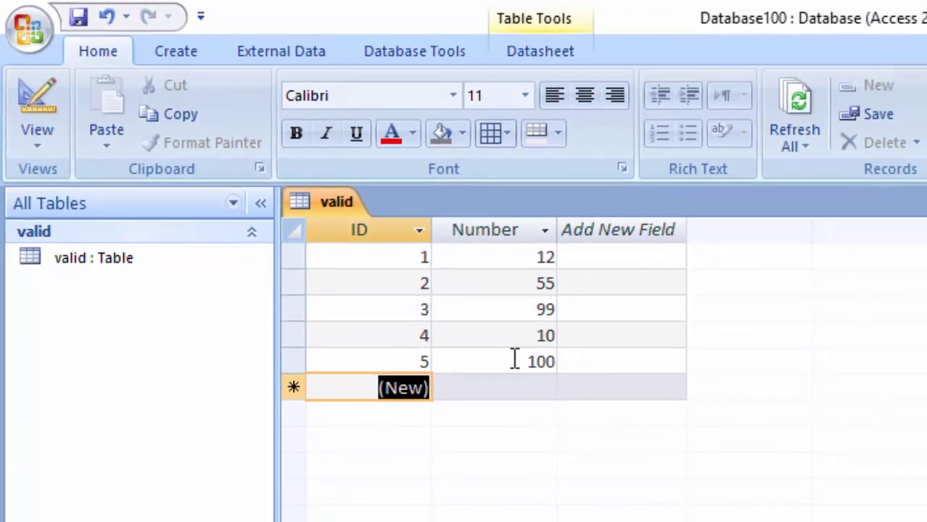
key("Tab")
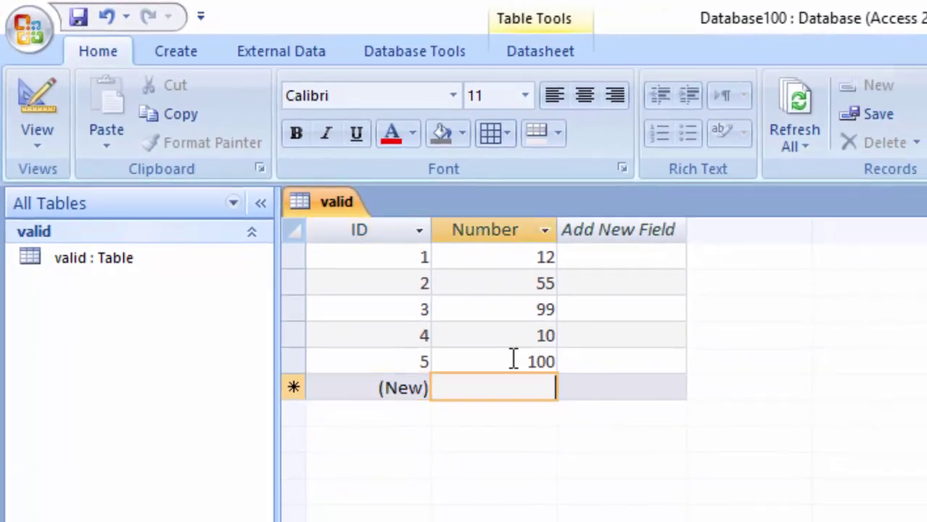
type("100")
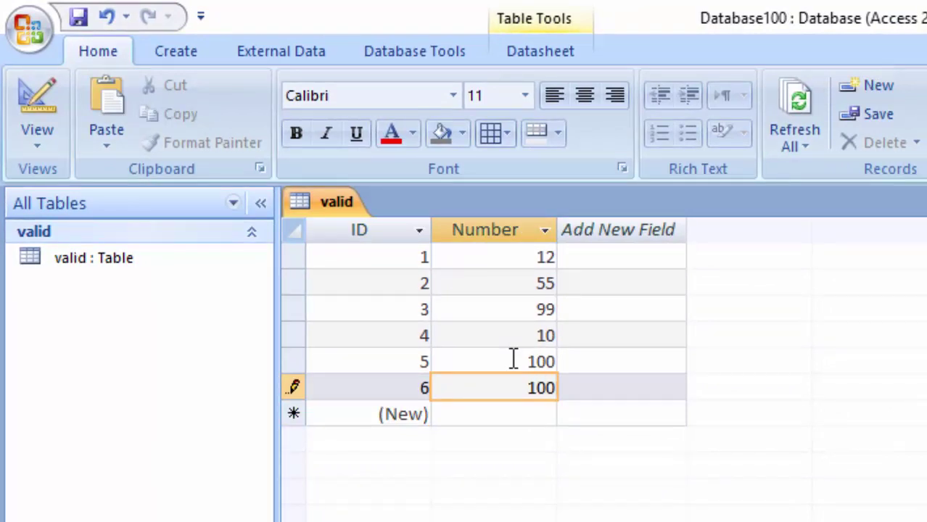
key("Tab")
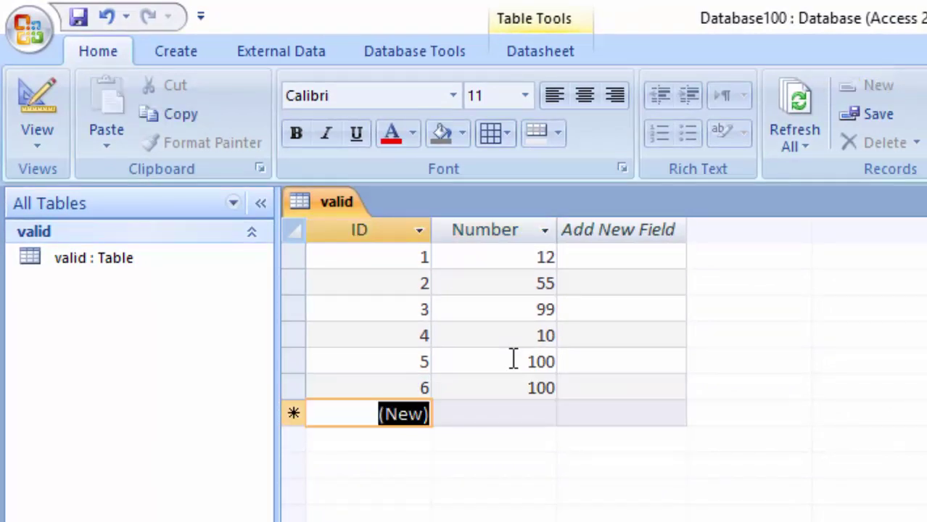
Step: Try 101 in record 7, dismiss the warning, and save it as 10
key("Tab")
type("10")
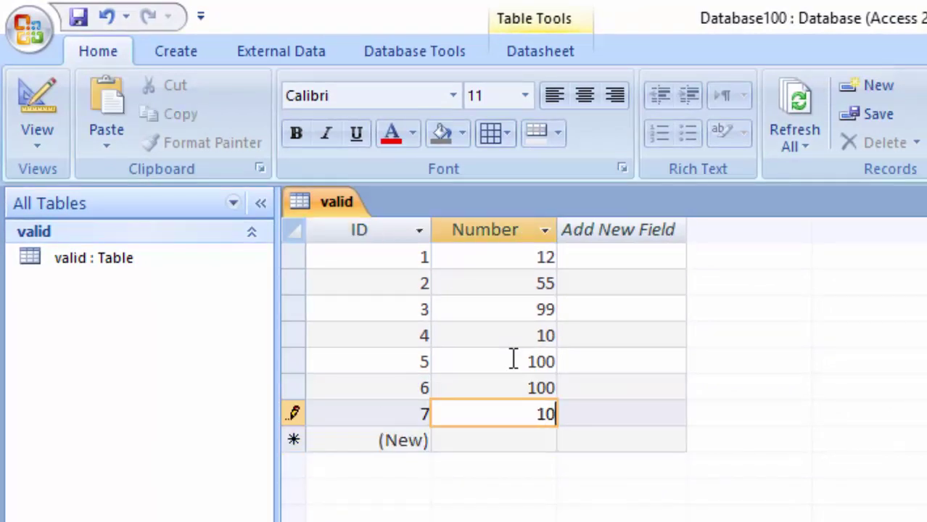
type("1")
key("Tab")
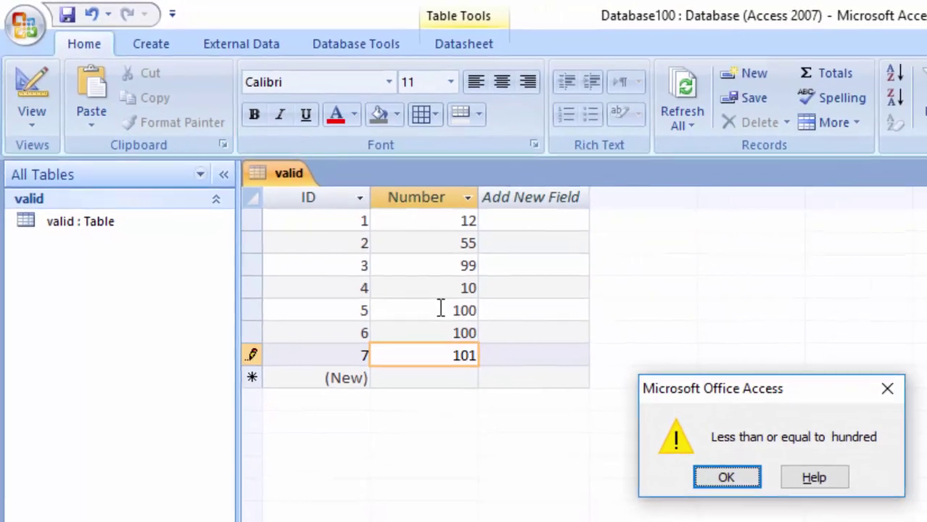
key("Return")
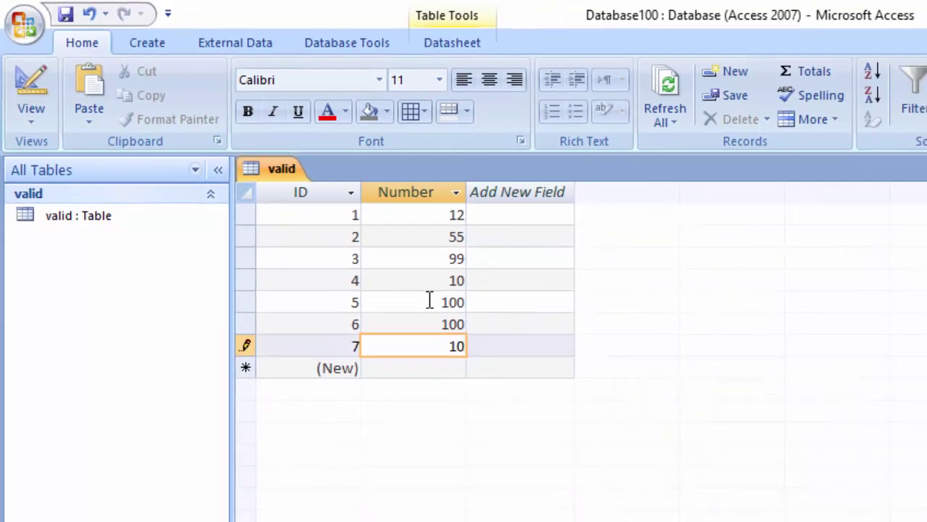
key("Tab")
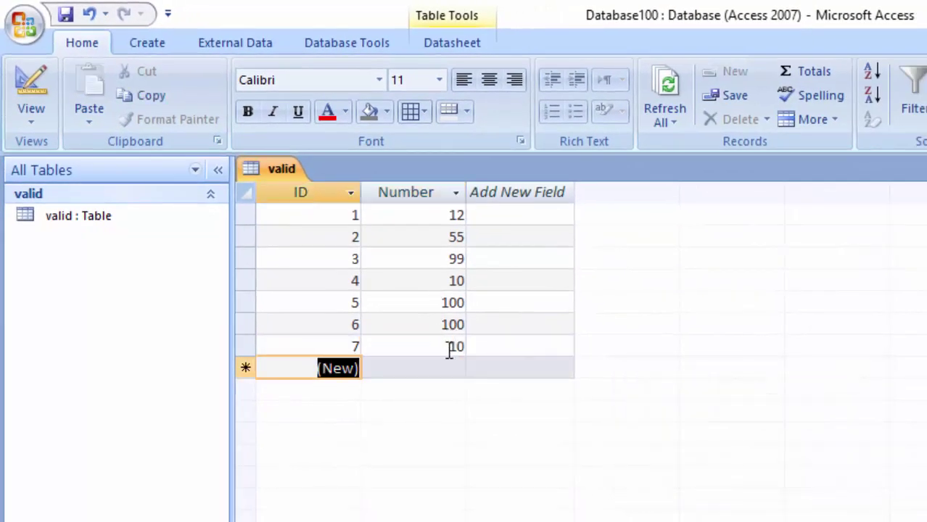
left_click(429, 371)
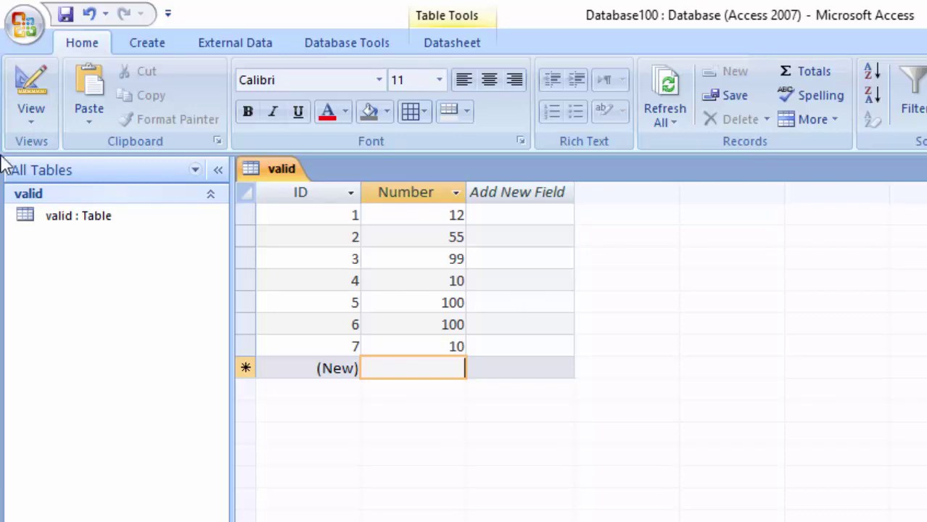
Step: Return to Design View and change the validation text to 'The value should be 3 to 10'
left_click(31, 110)
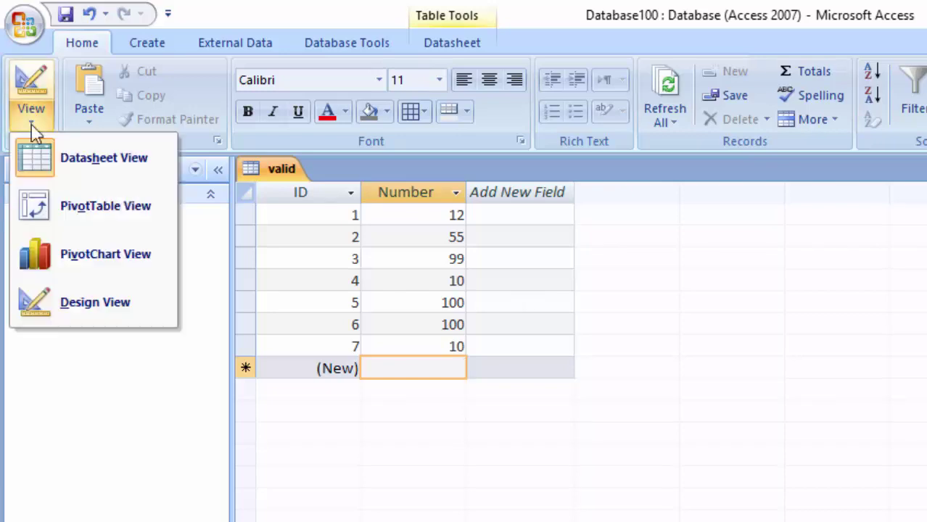
left_click(102, 304)
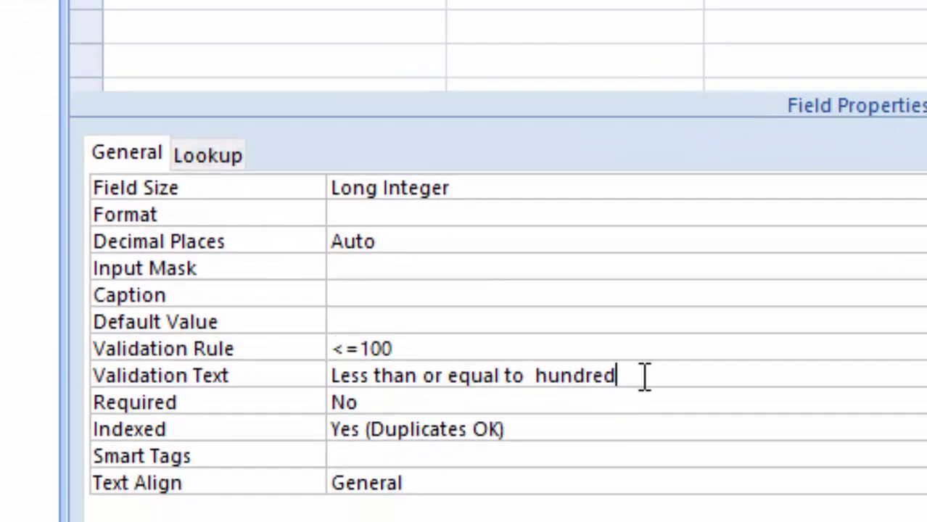
key("Delete")
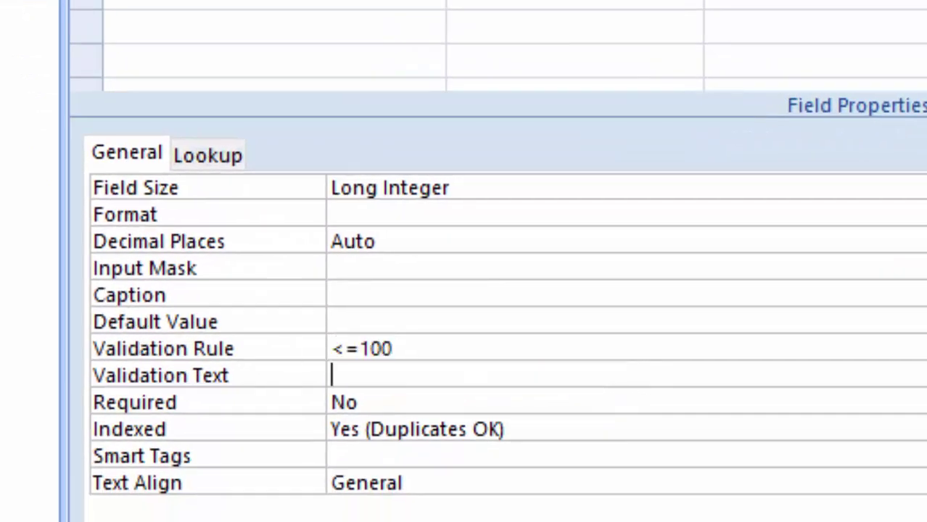
type("The ")
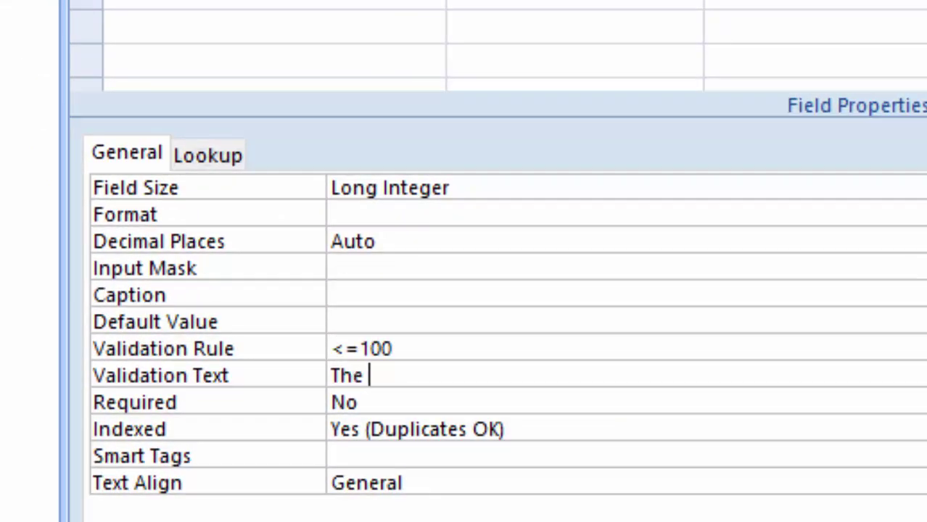
type("val")
type("ue ")
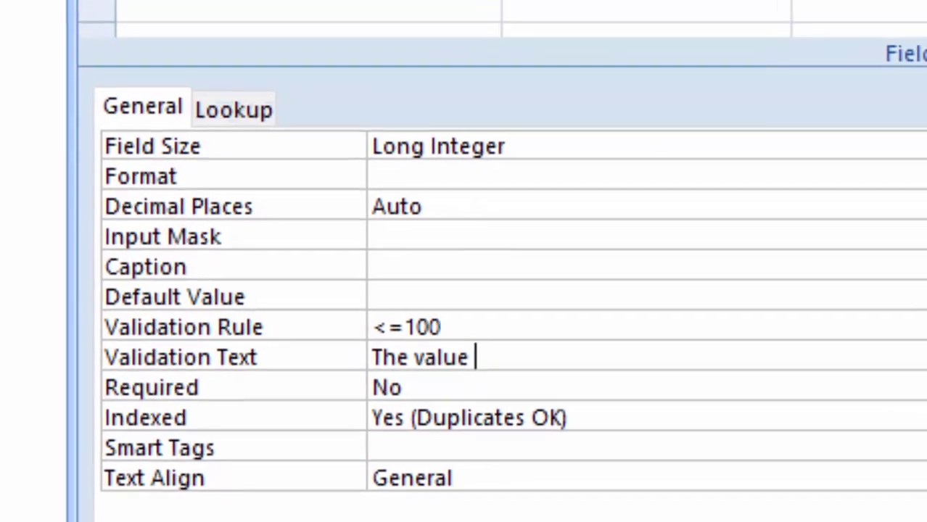
type("shou")
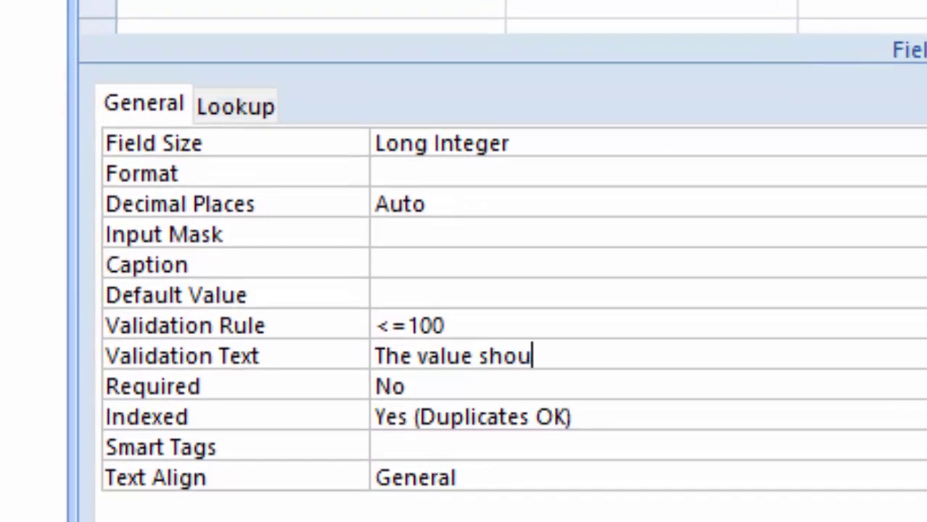
type("ld be ")
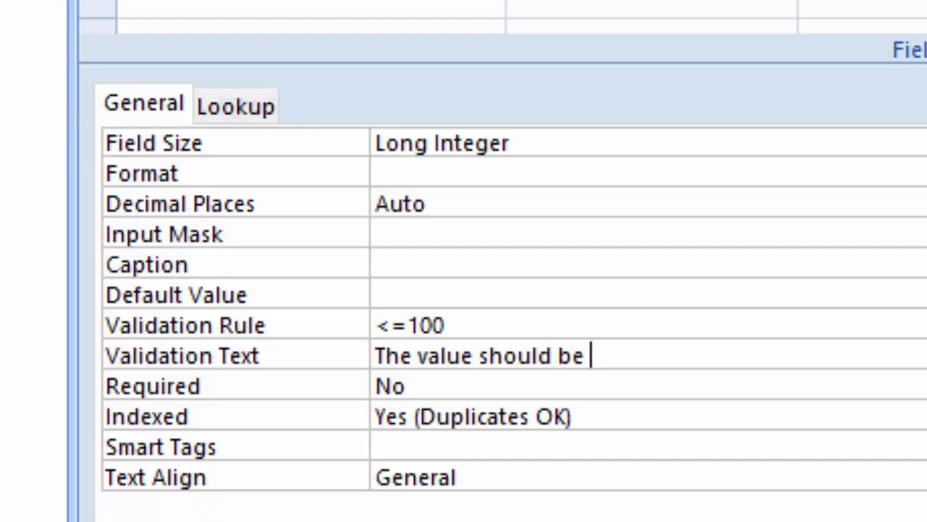
type("1")
key("BackSpace")
type("3")
type(" to 1")
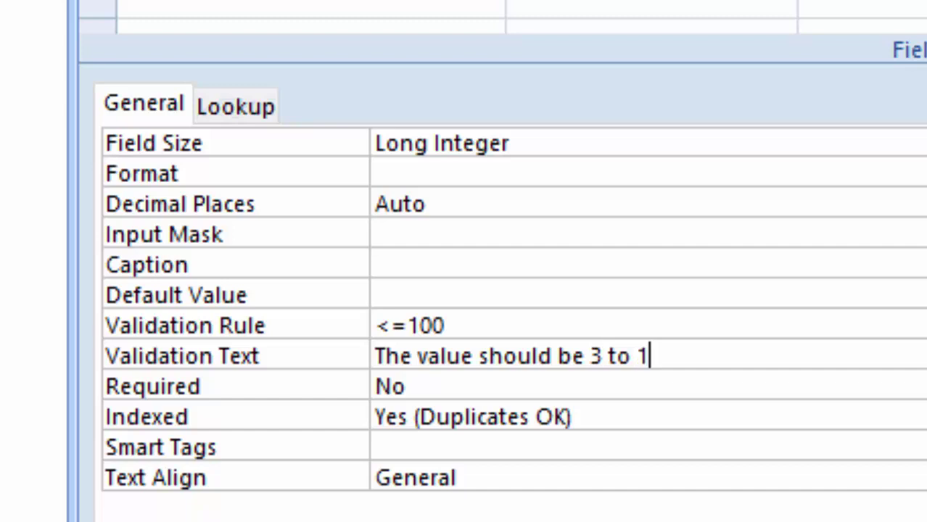
type("0")
Step: Replace the validation rule with 'Between 3 to 10'
left_click(482, 319)
key("BackSpace")
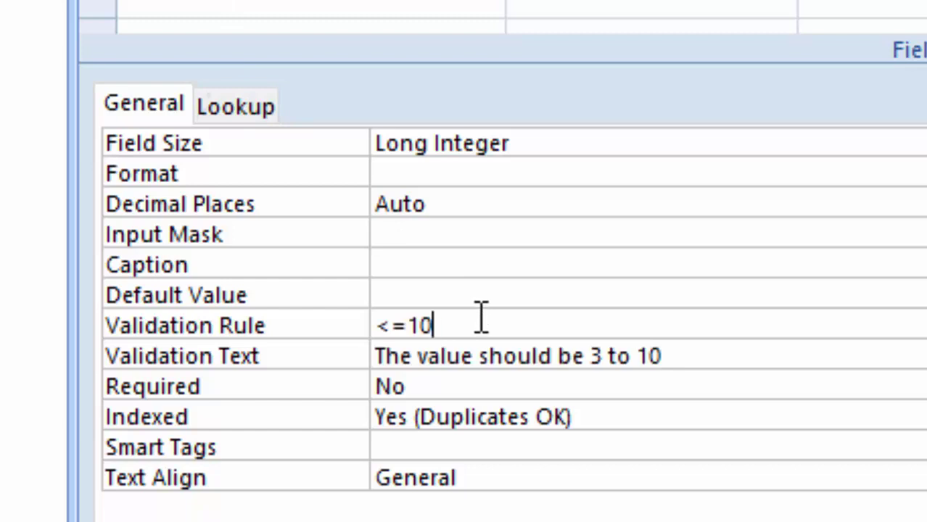
key("BackSpace")
key("BackSpace")
key("BackSpace")
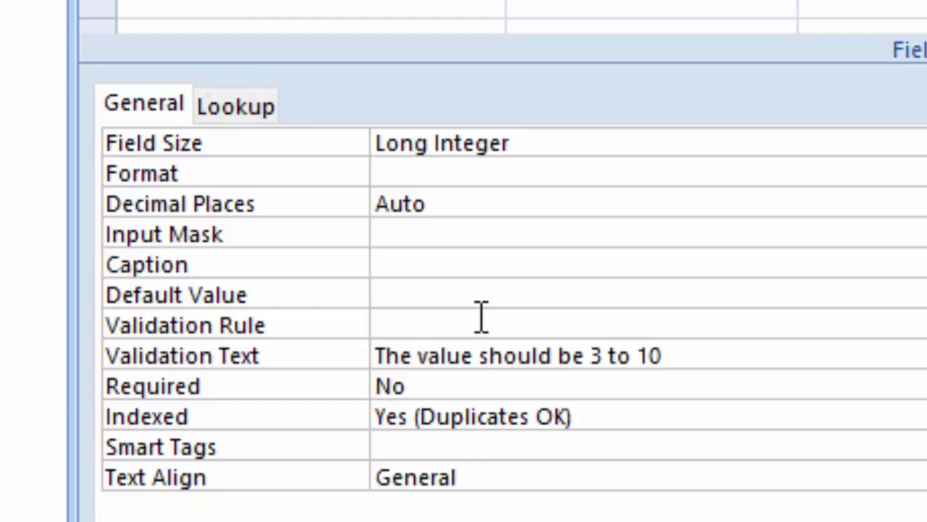
type("Betw")
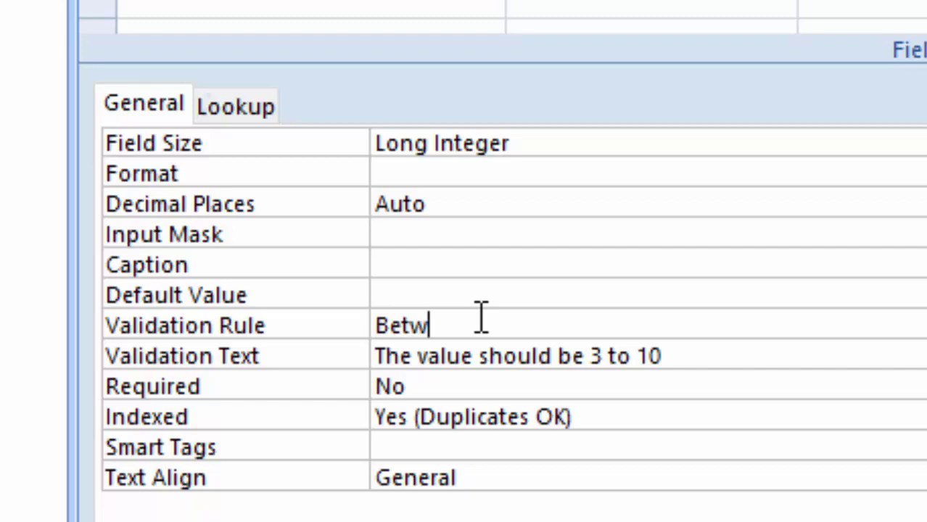
type("een 3")
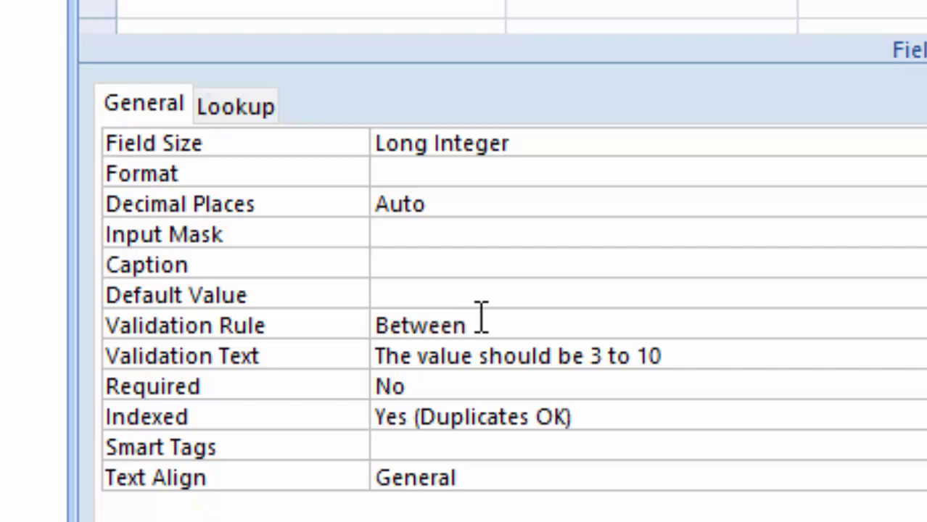
type(" t")
type("o ten")
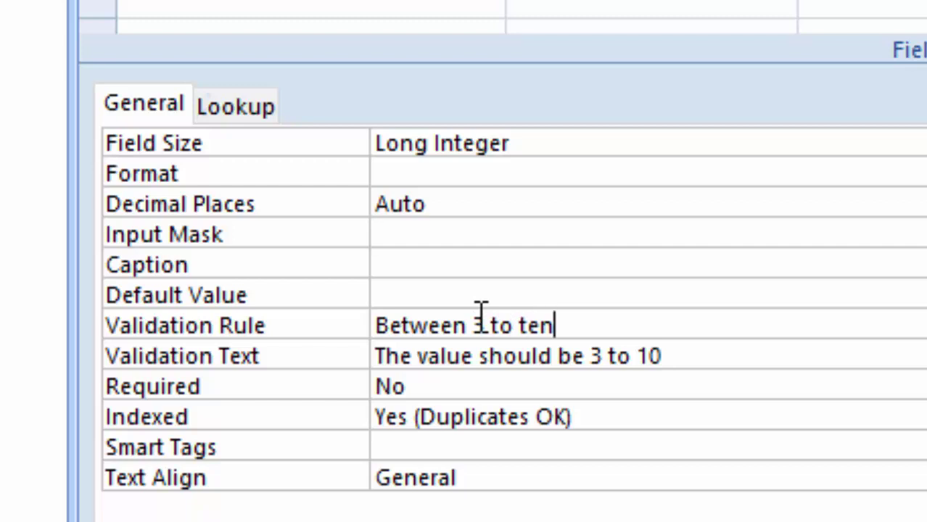
key("BackSpace")
key("BackSpace")
key("BackSpace")
key("BackSpace")
type("10")
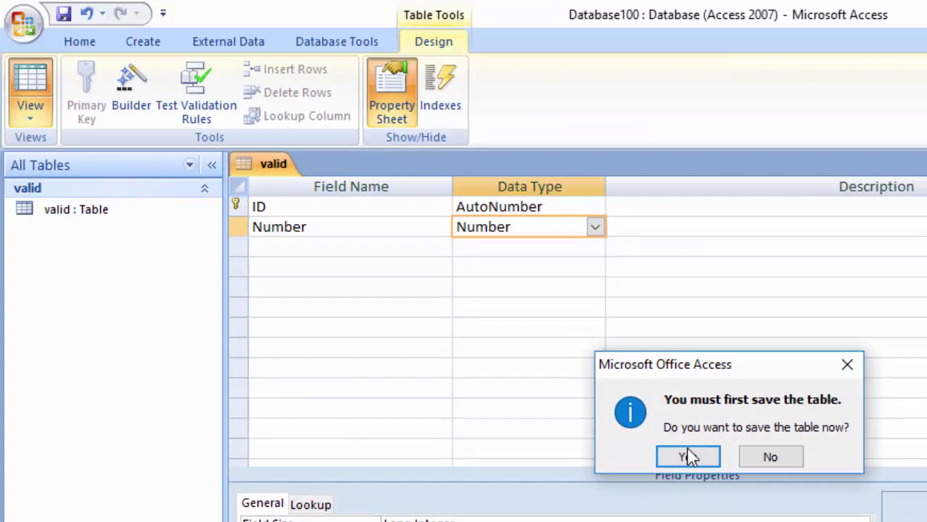
Step: Attempt to switch to Datasheet view, dismissing the invalid syntax errors
left_click(689, 456)
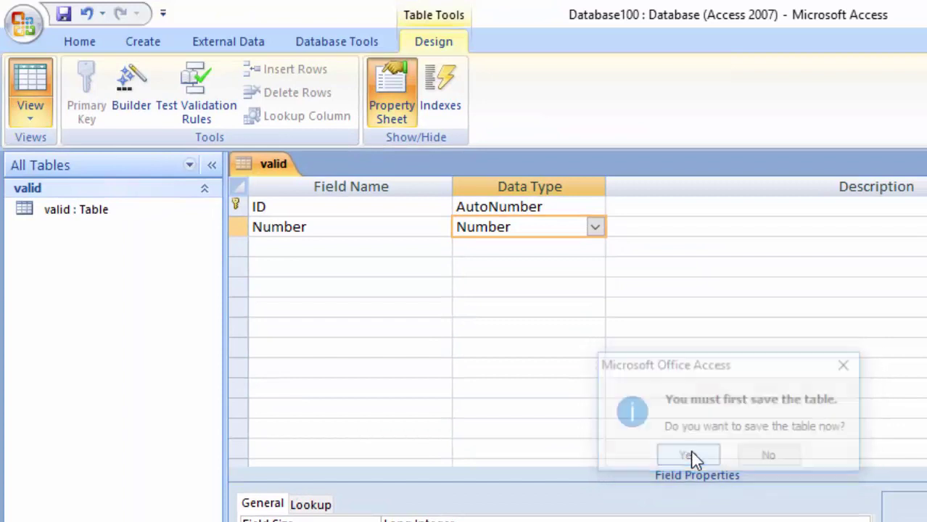
left_click(703, 459)
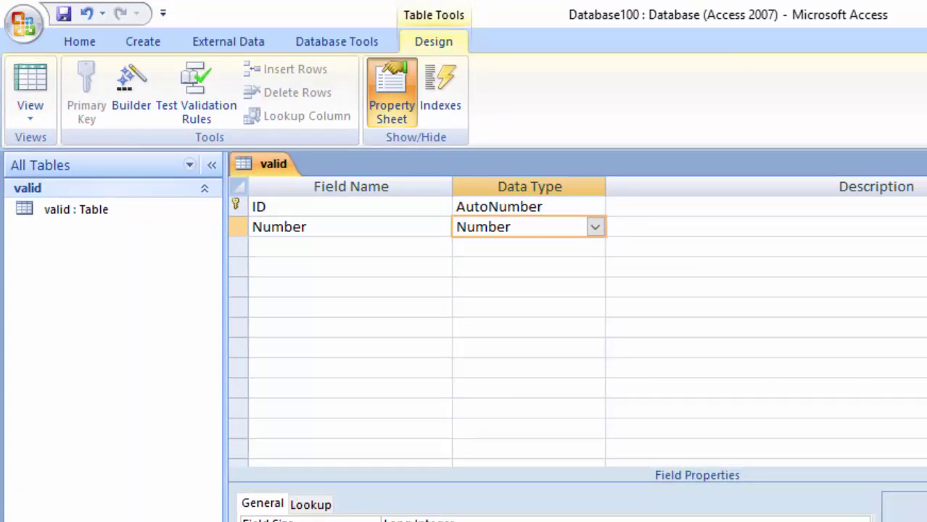
left_click(38, 86)
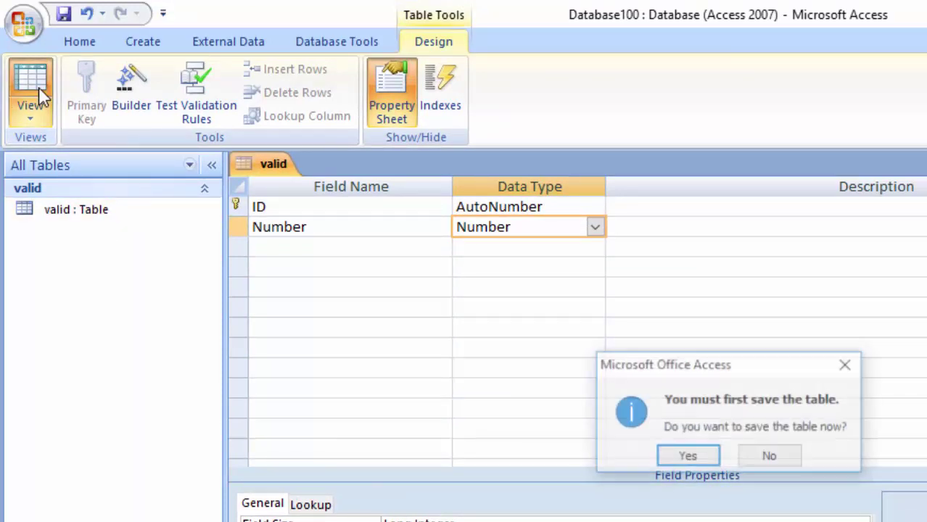
left_click(670, 458)
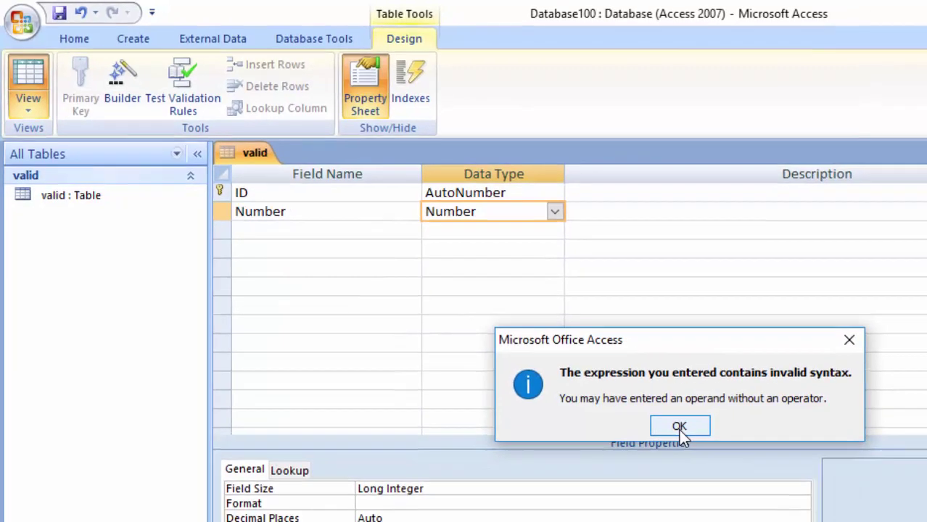
left_click(727, 457)
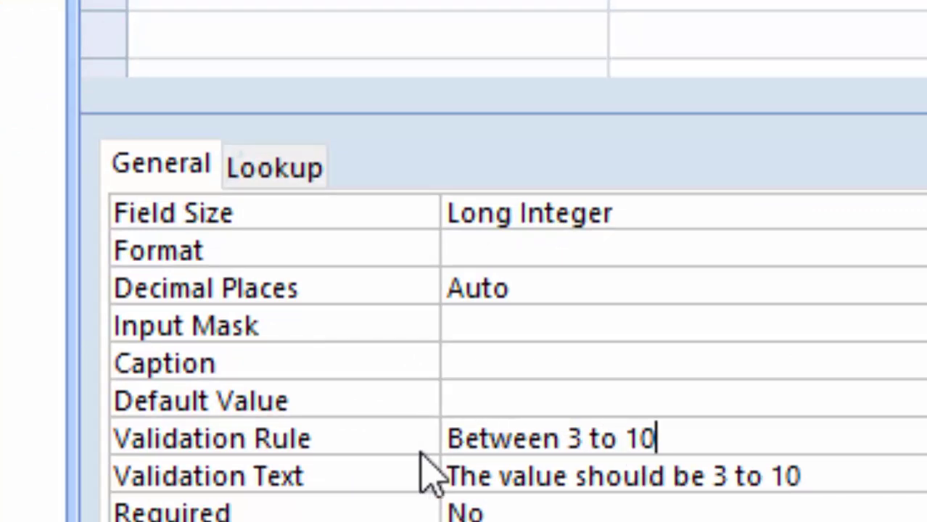
Step: Correct the rule to 'Between 3 and 10', save, and test existing records in Datasheet view
left_click(619, 439)
key("BackSpace")
key("BackSpace")
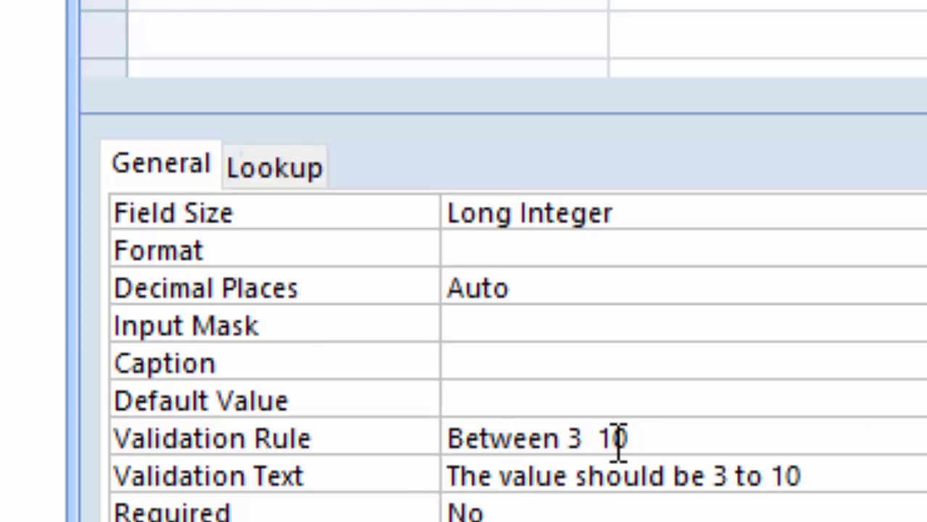
type("and")
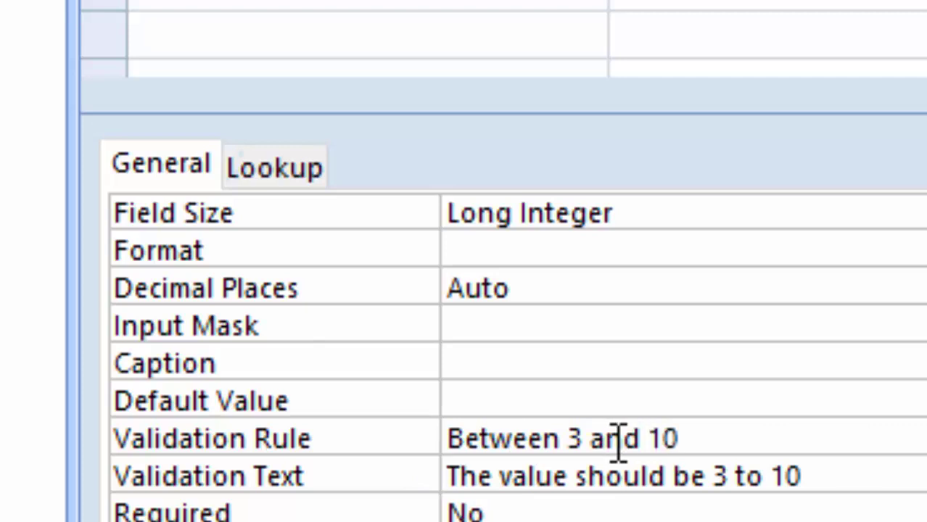
left_click(374, 153)
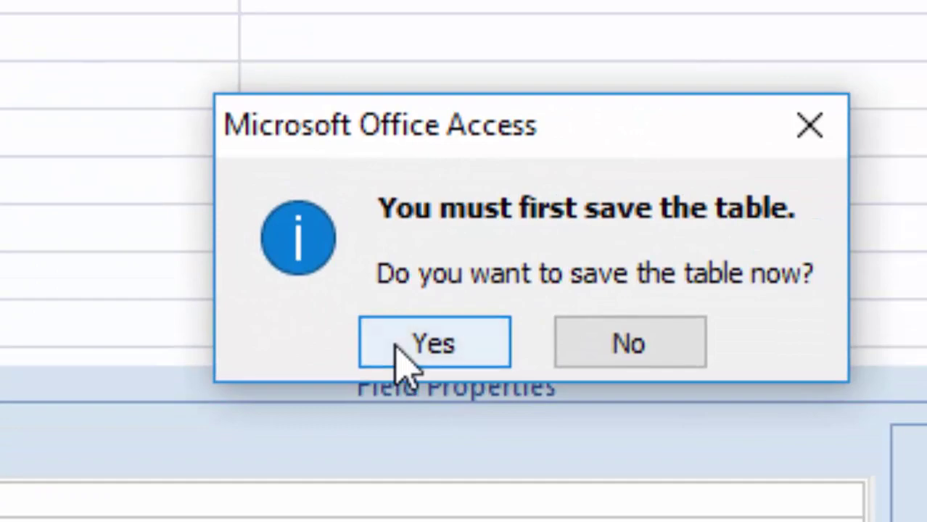
left_click(445, 328)
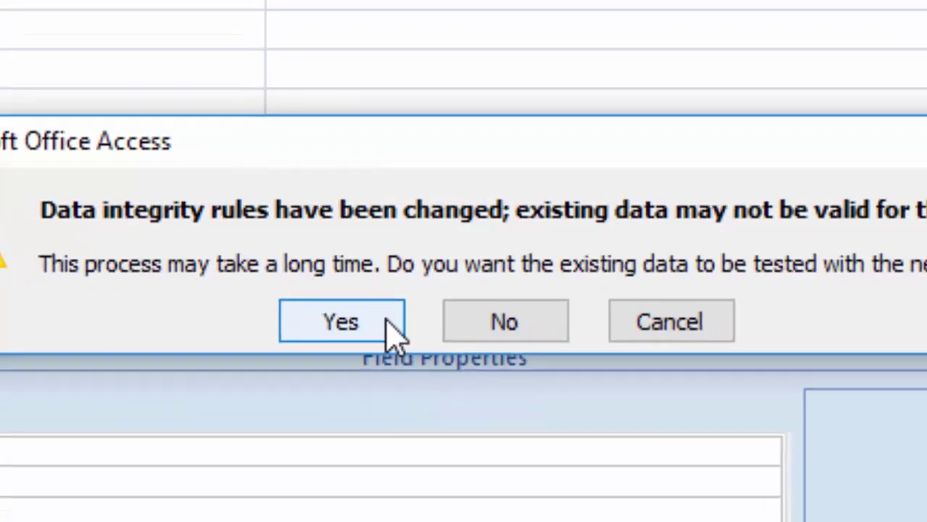
left_click(387, 320)
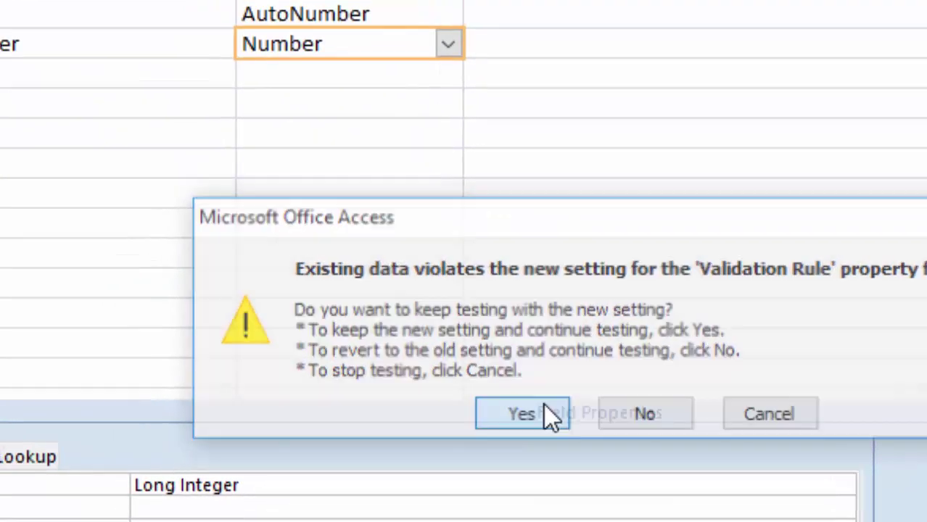
Step: Add a new record with Number 3
left_click(377, 328)
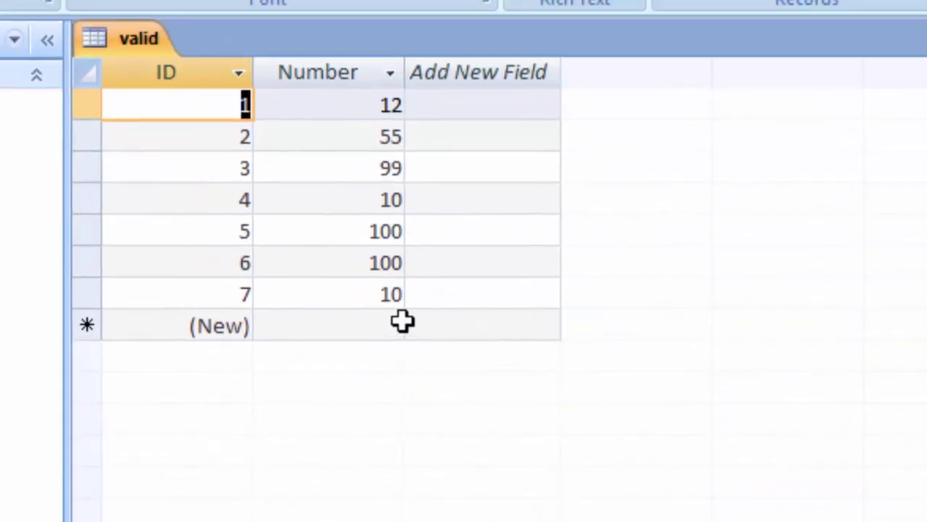
left_click(366, 323)
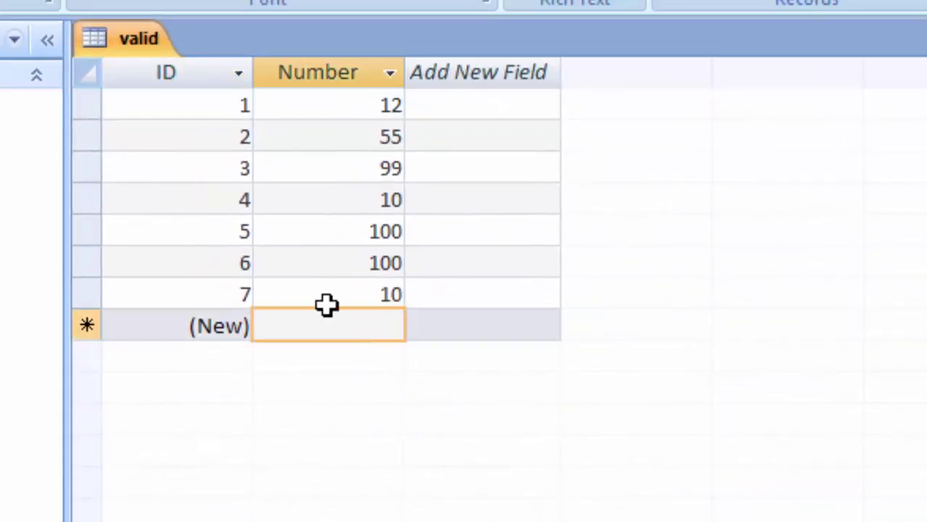
type("3")
key("Return")
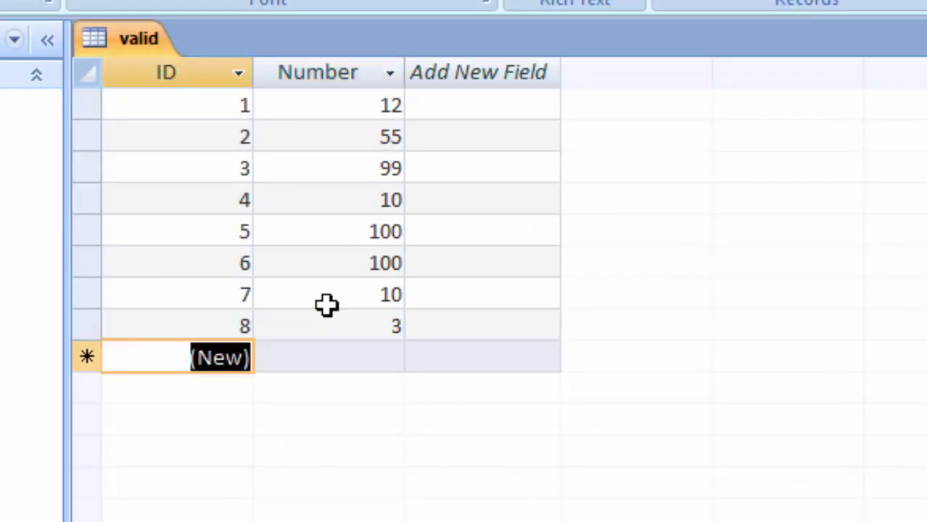
Step: Try 1, dismiss the out-of-range warnings, and save the record as 10
left_click(340, 362)
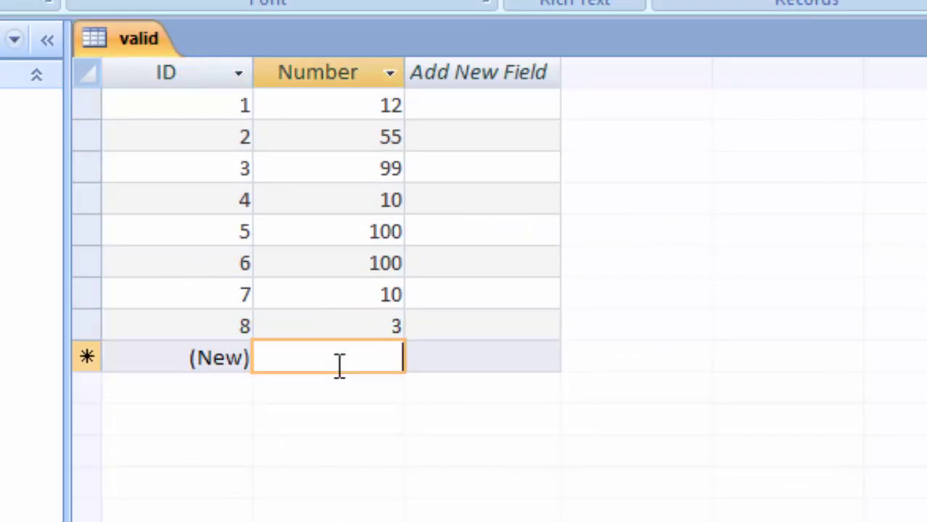
type("1")
key("Return")
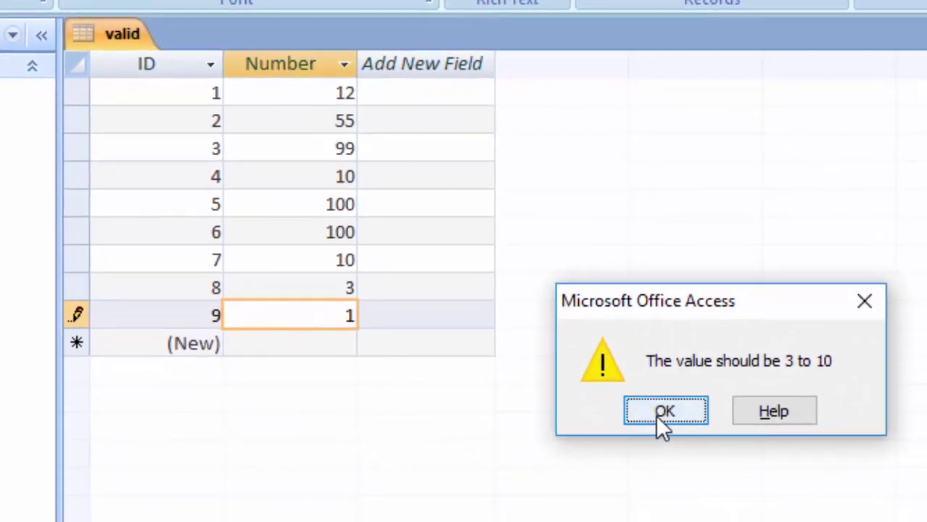
left_click(665, 415)
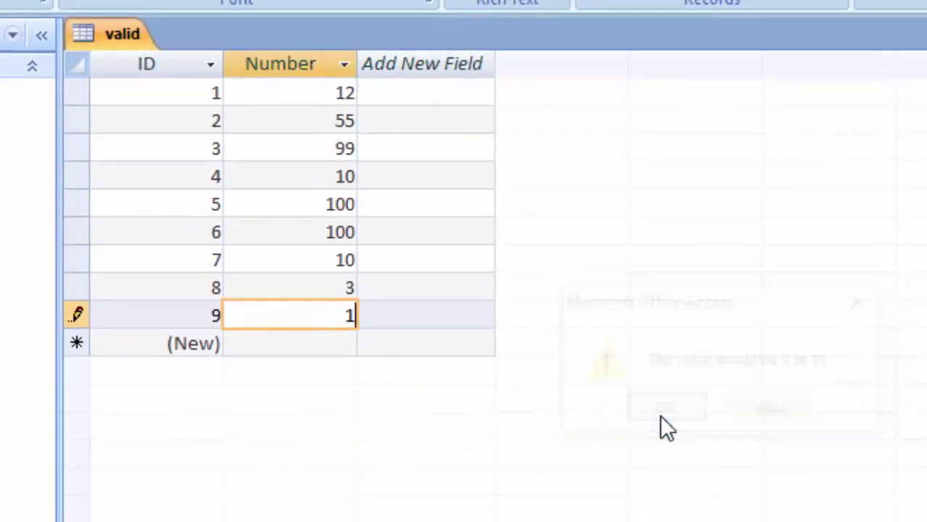
left_click(338, 349)
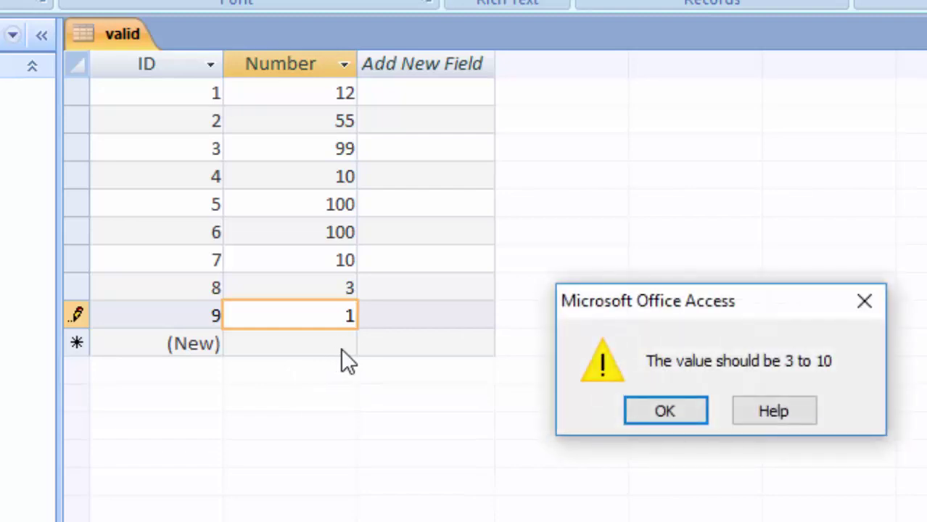
left_click(641, 421)
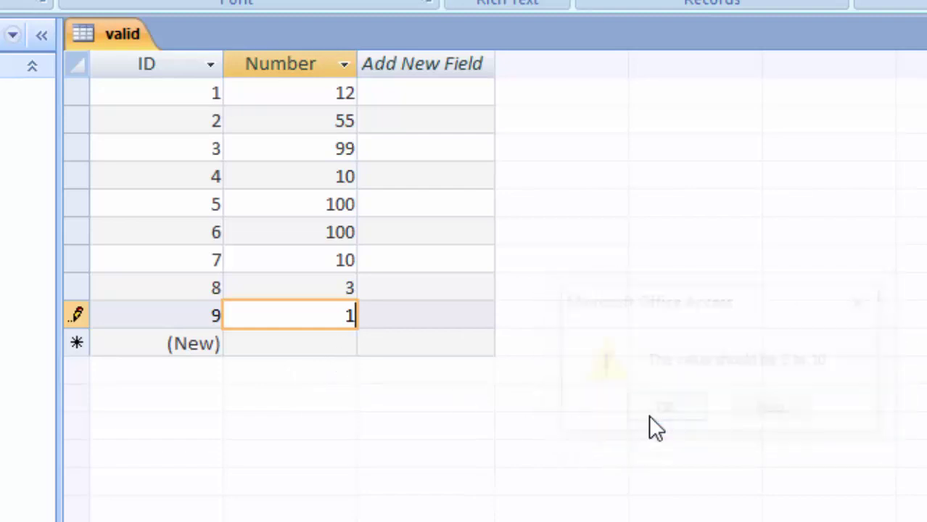
left_click(289, 346)
left_click(689, 413)
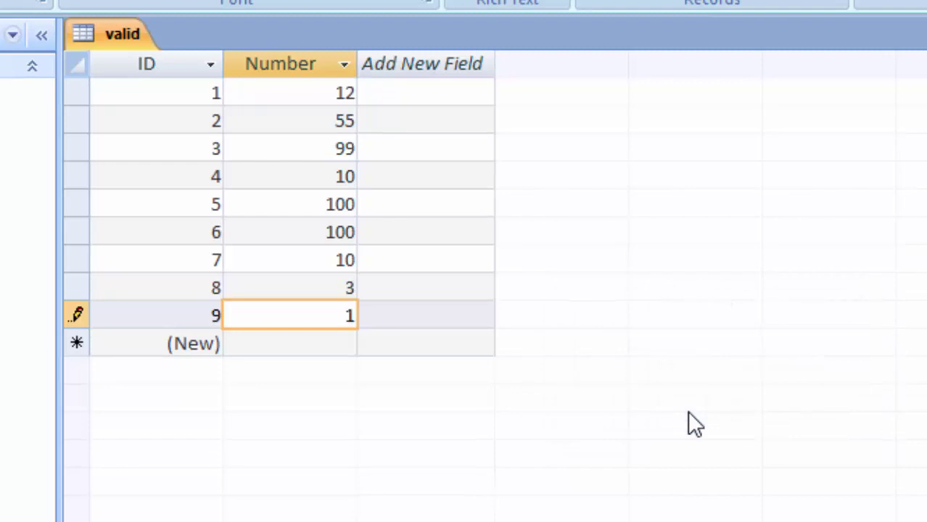
type("0")
key("Return")
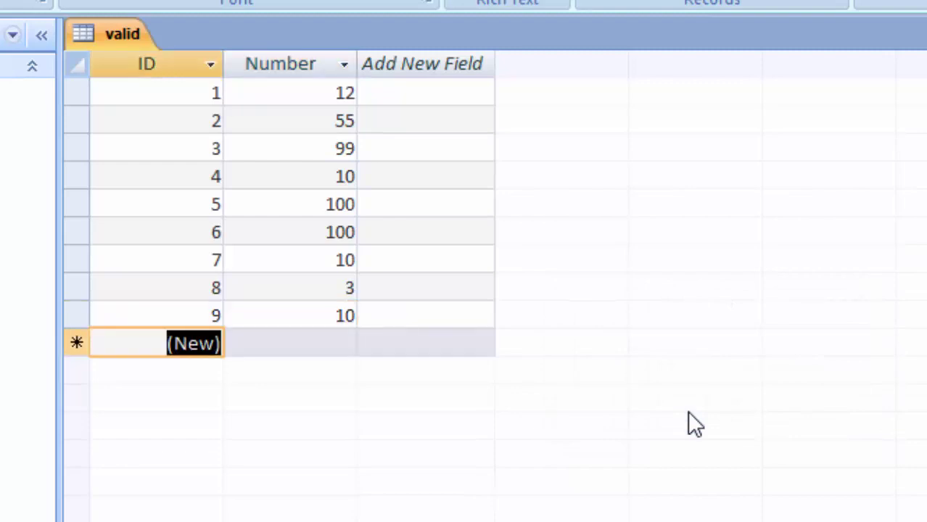
Step: Try 11, dismiss the out-of-range warnings, and save the record as 3
left_click(327, 344)
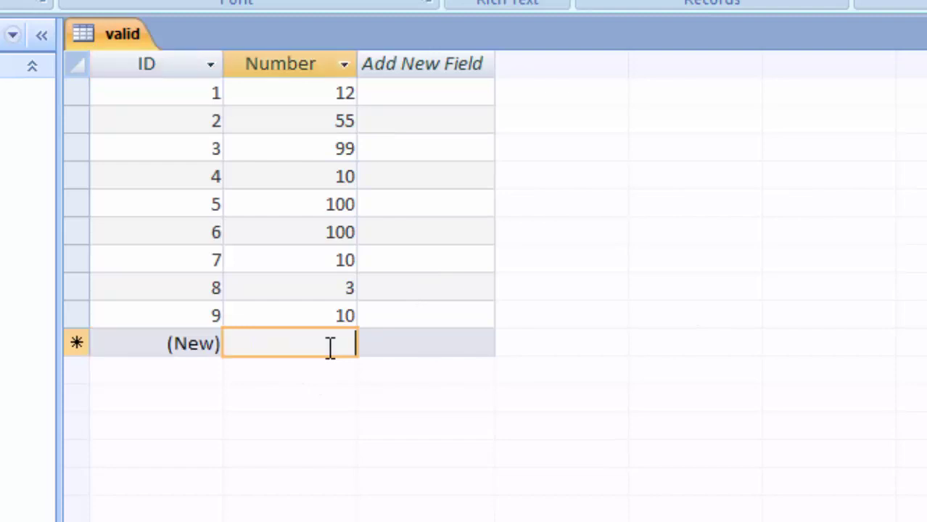
type("11")
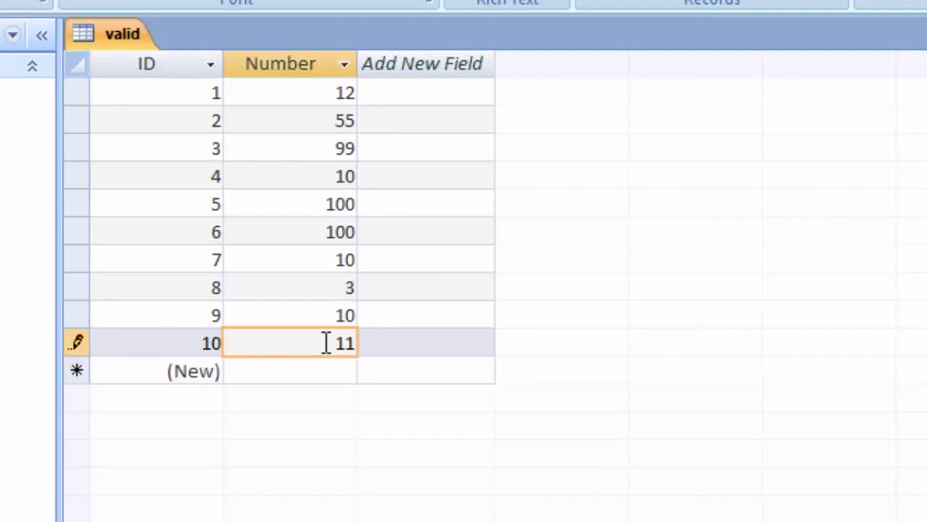
key("Return")
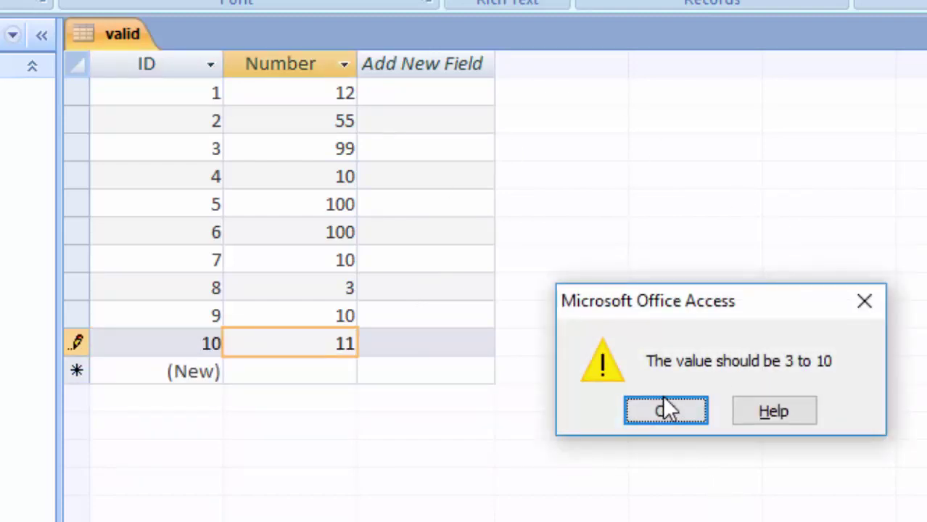
left_click(665, 410)
left_click(305, 372)
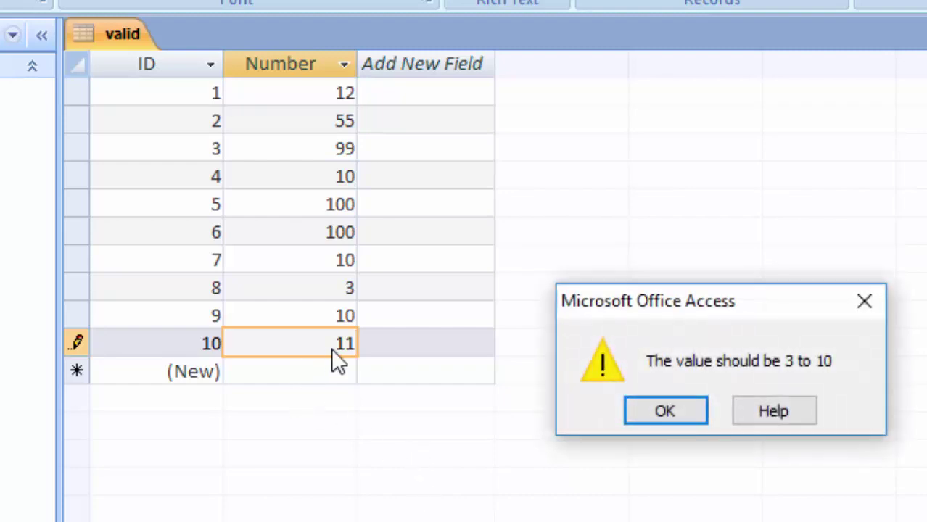
left_click(638, 410)
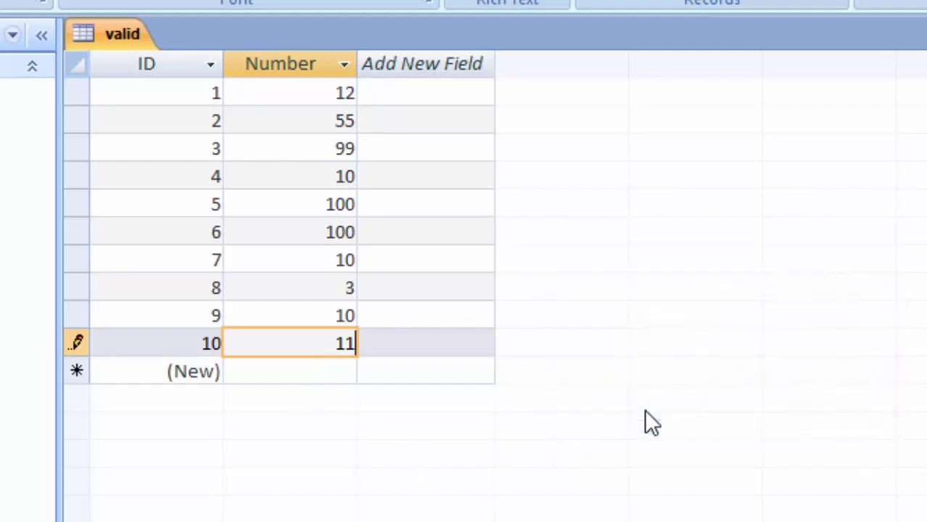
type("8")
key("BackSpace")
key("Return")
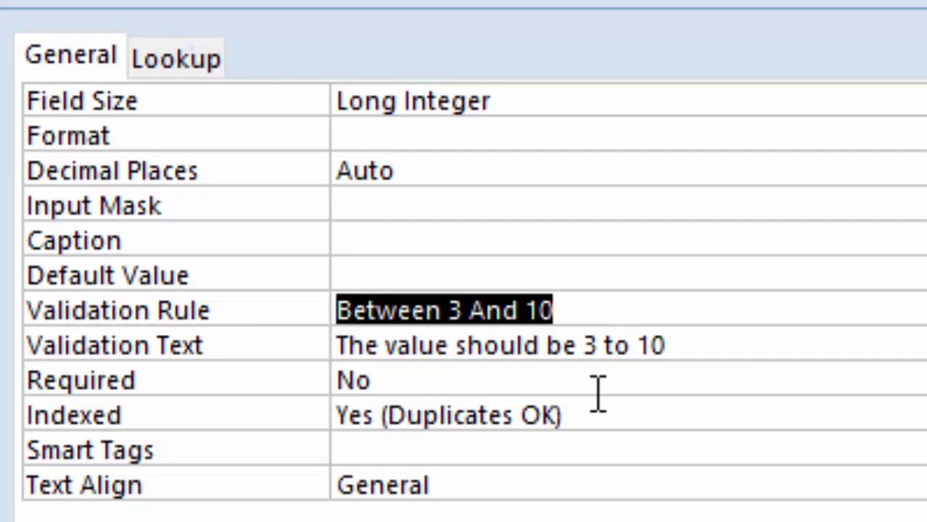
Step: Replace the Between 3 And 10 rule with 0 and the text 'Must not equal 0', then save the table
key("Delete")
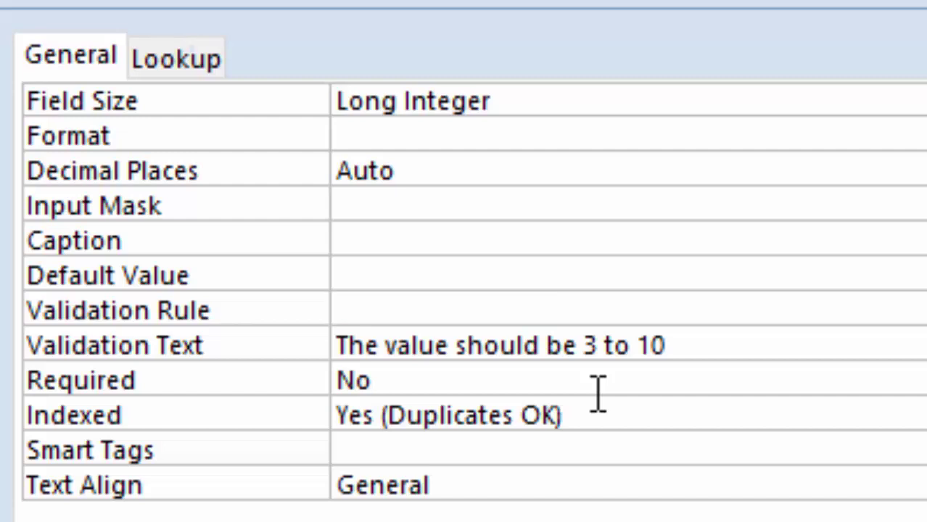
type("0")
type("Mu")
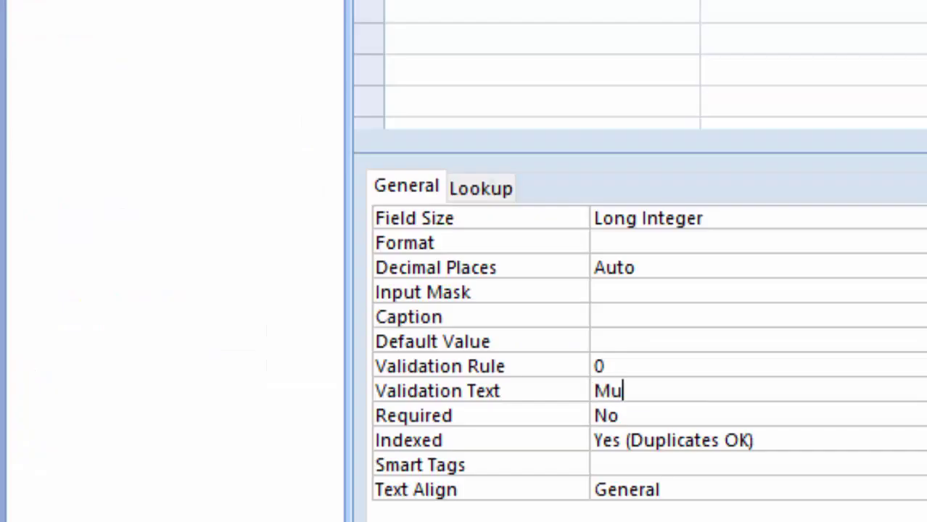
type("st no")
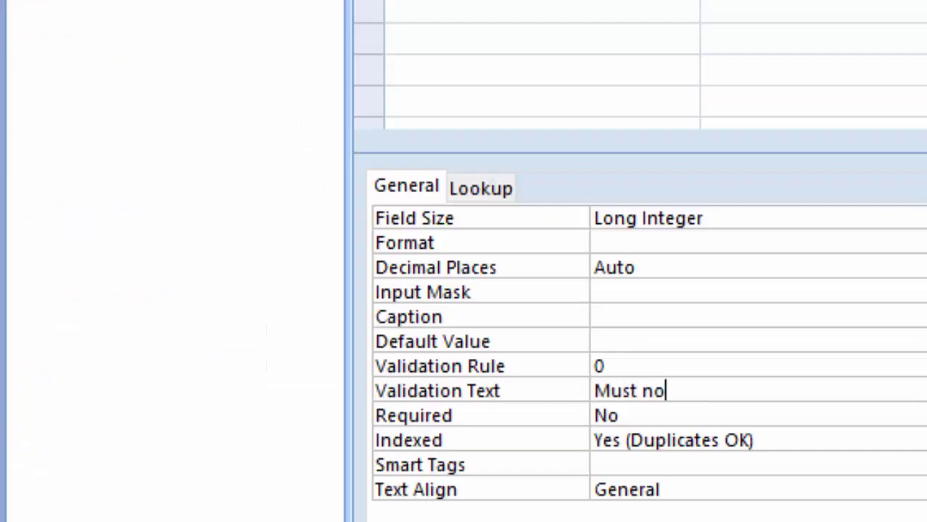
type("t eq")
type("ual 0")
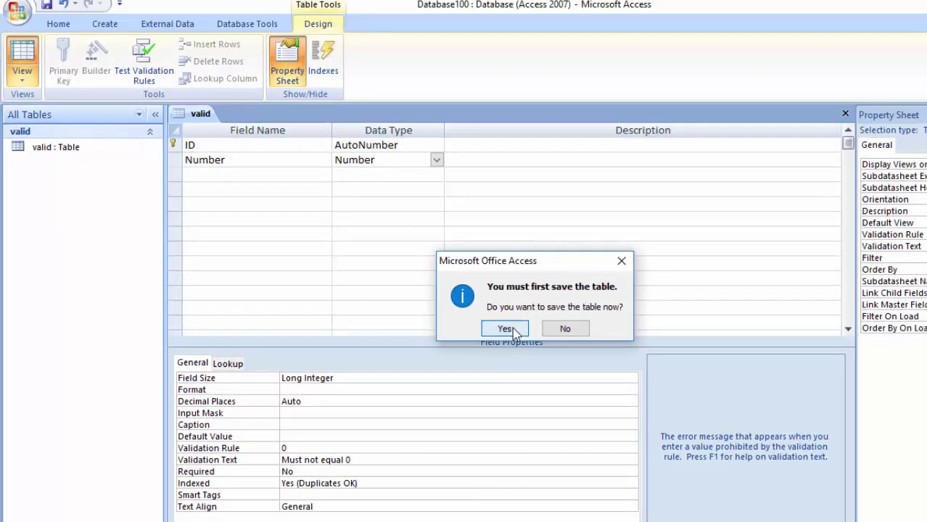
left_click(486, 326)
Step: Test the existing data against the rule, then save record 11 with Number 0
left_click(464, 324)
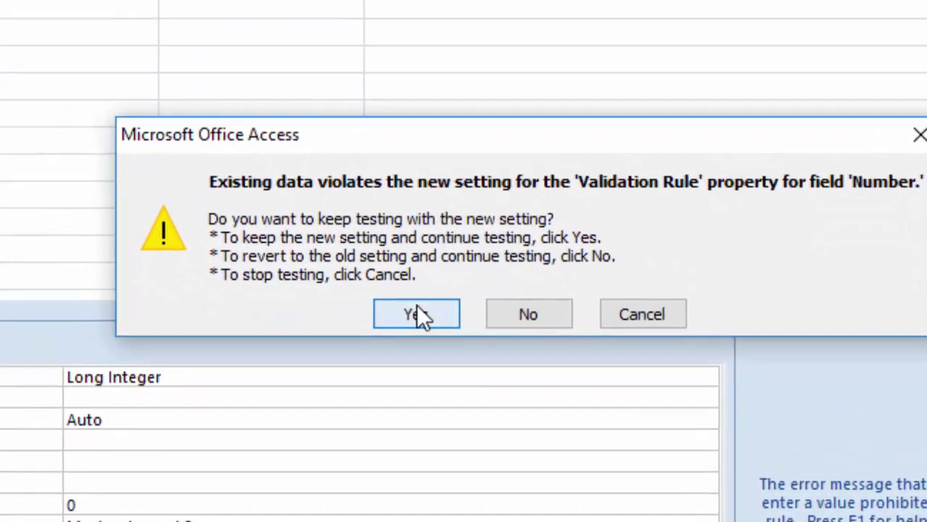
left_click(468, 339)
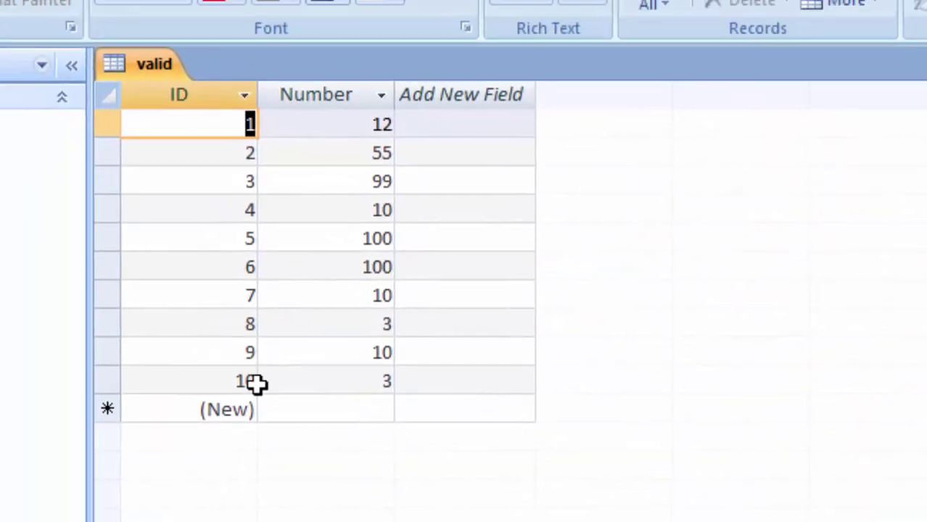
left_click(363, 410)
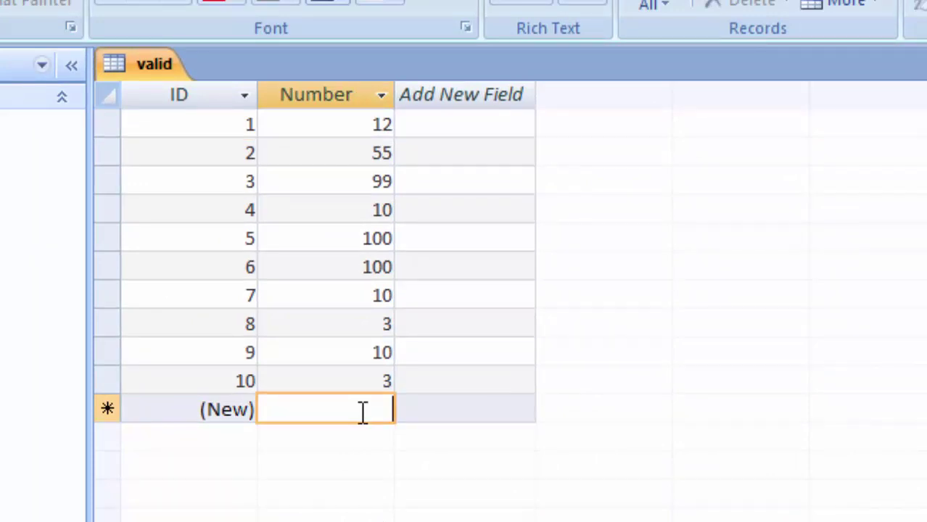
type("0")
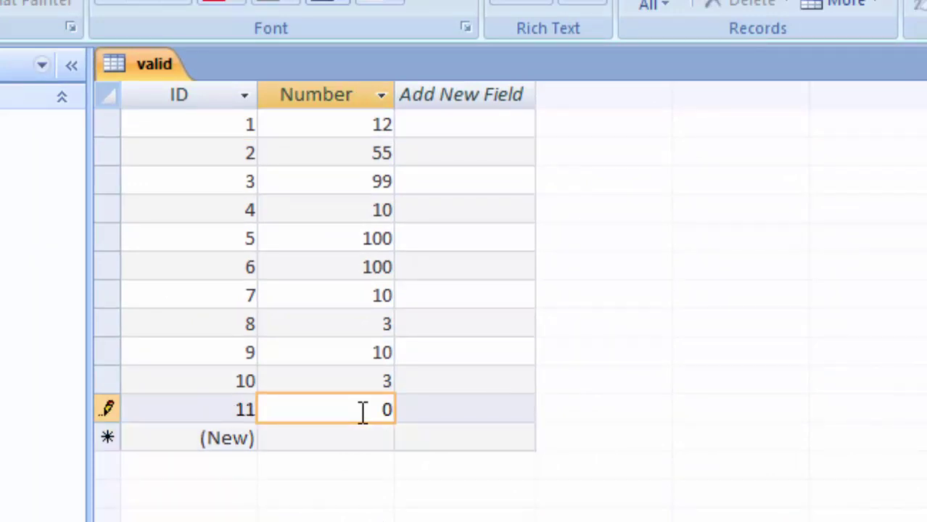
key("Tab")
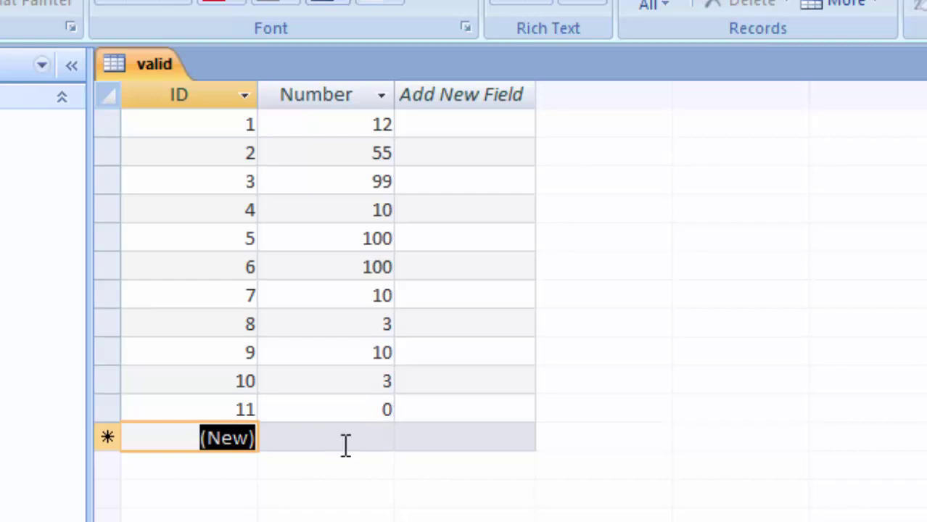
Step: Try -1 and then 7 in record 12, dismissing each validation error
left_click(346, 444)
type("-1")
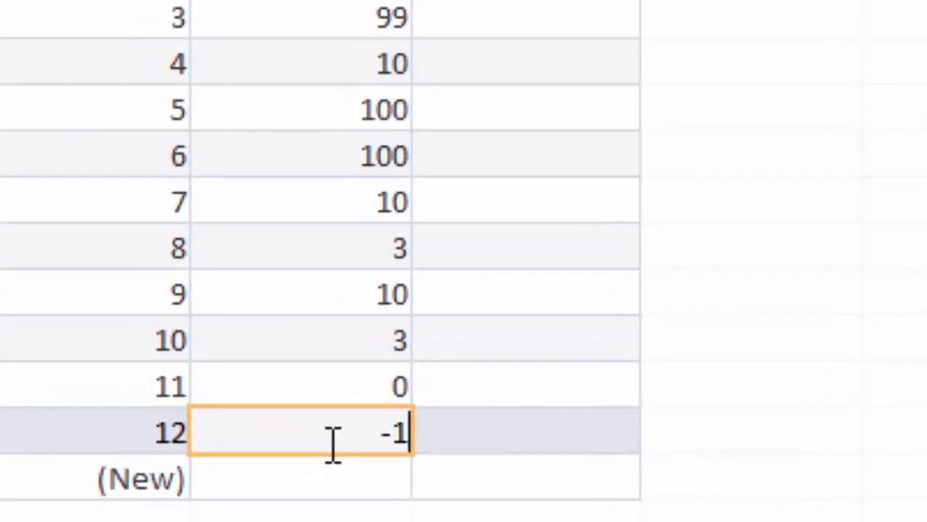
key("Return")
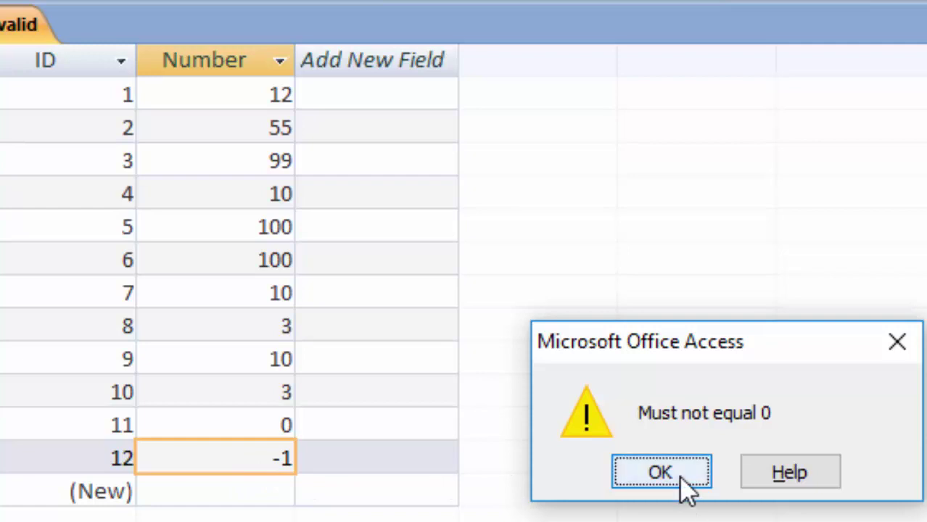
left_click(660, 473)
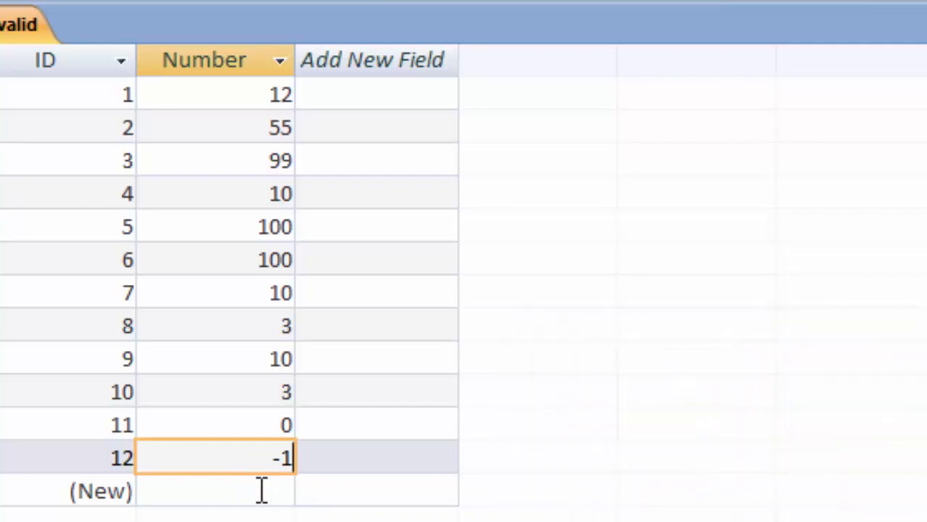
left_click(247, 486)
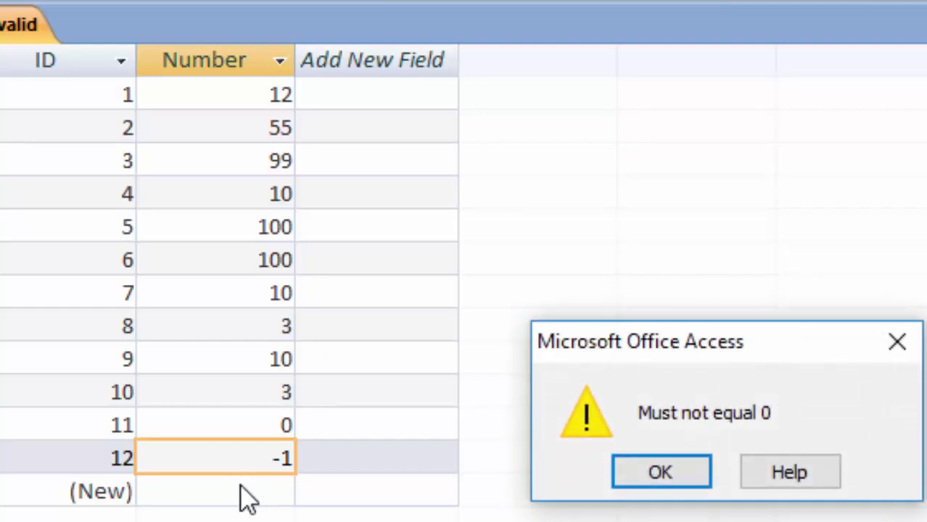
left_click(679, 479)
key("BackSpace")
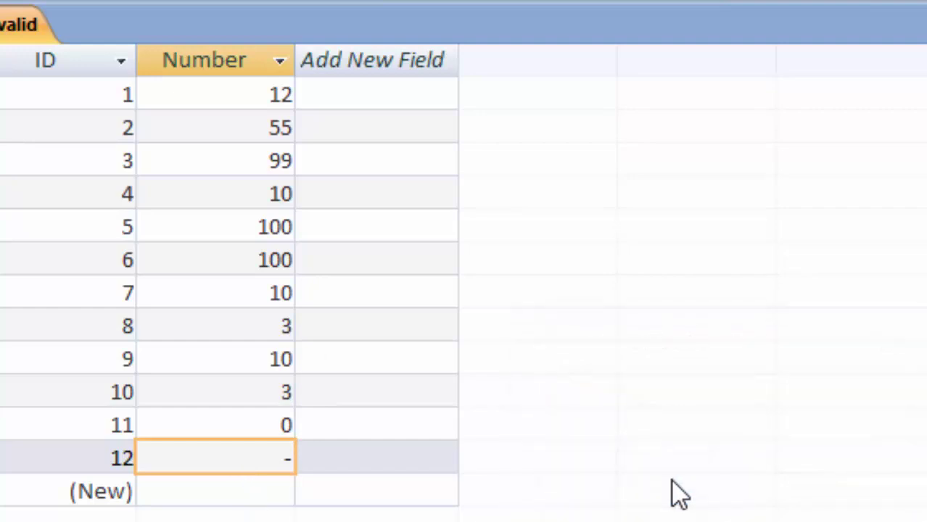
type("7")
key("Return")
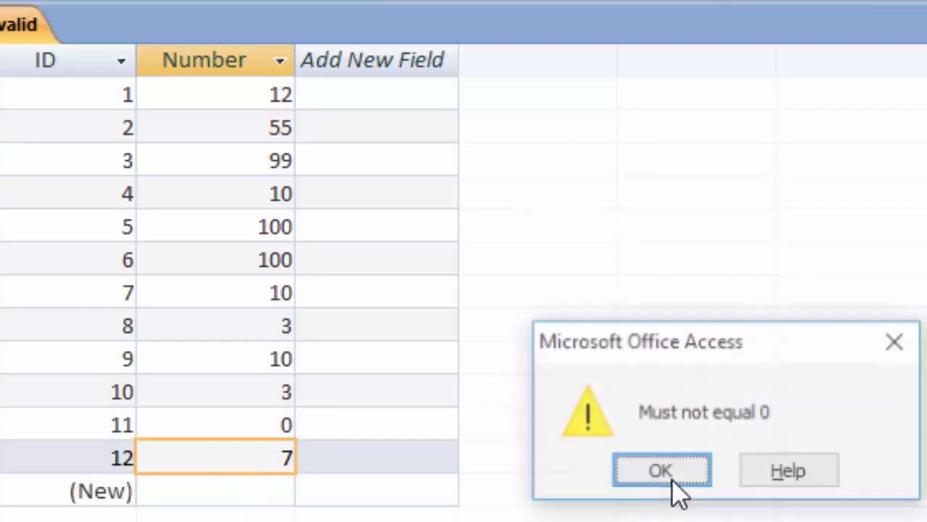
left_click(673, 479)
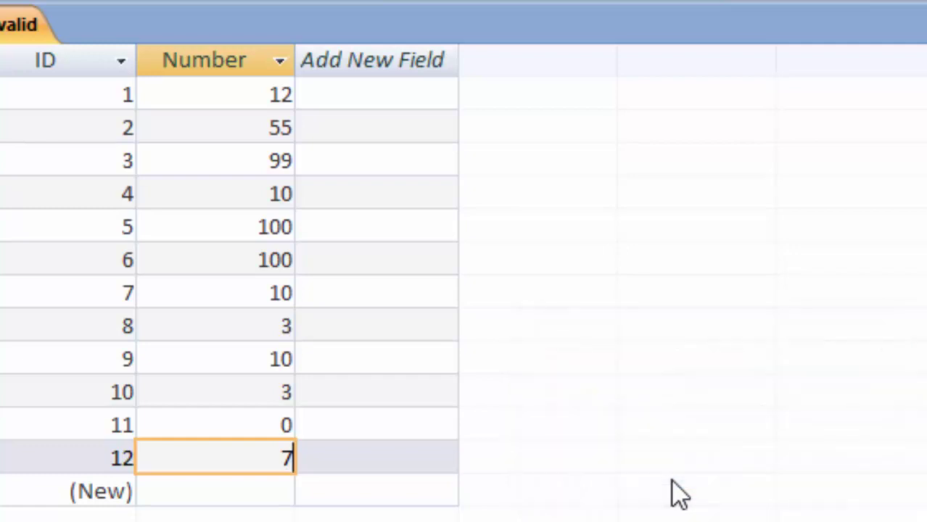
Step: Try 1 in record 12, then save the record with 0 after the error
key("BackSpace")
type("1")
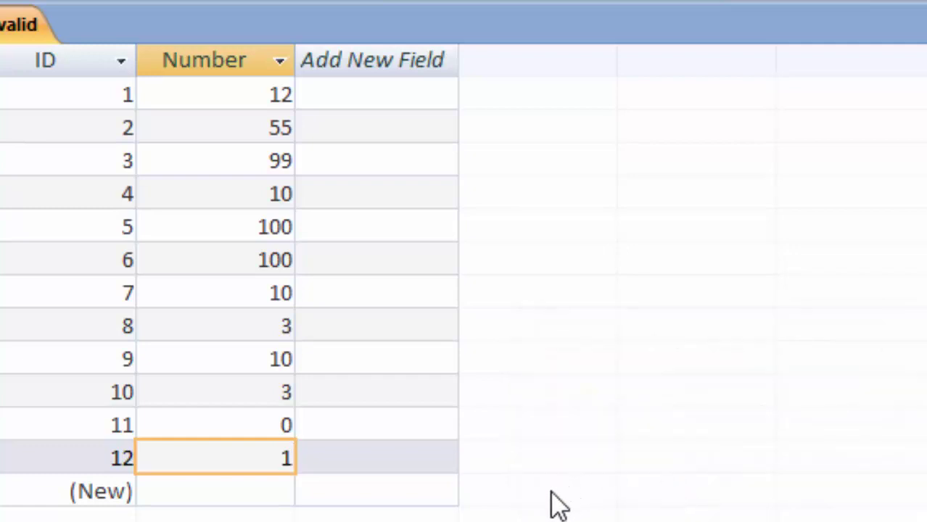
key("Return")
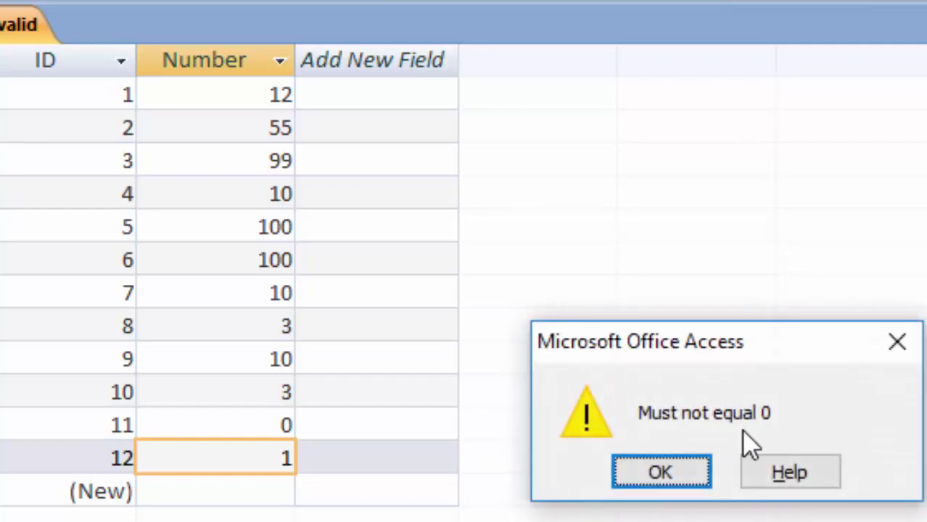
left_click(698, 482)
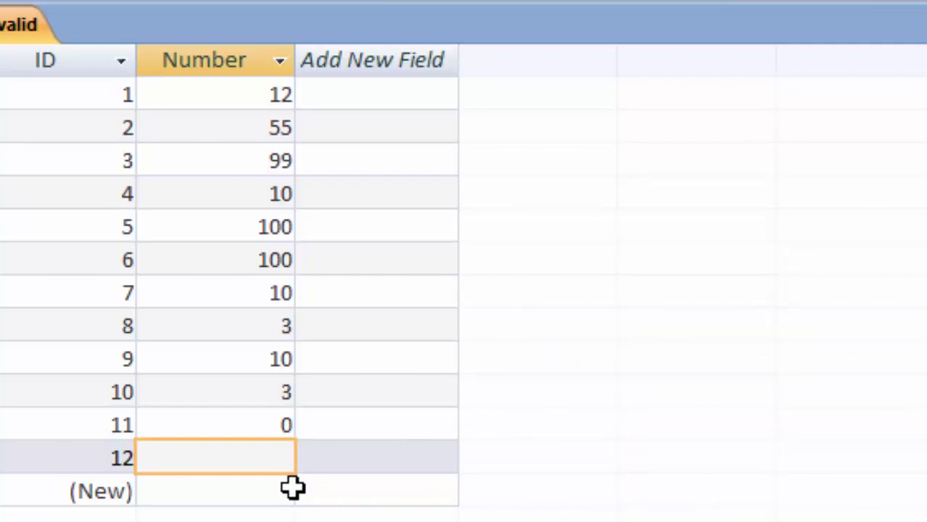
type("0")
key("Return")
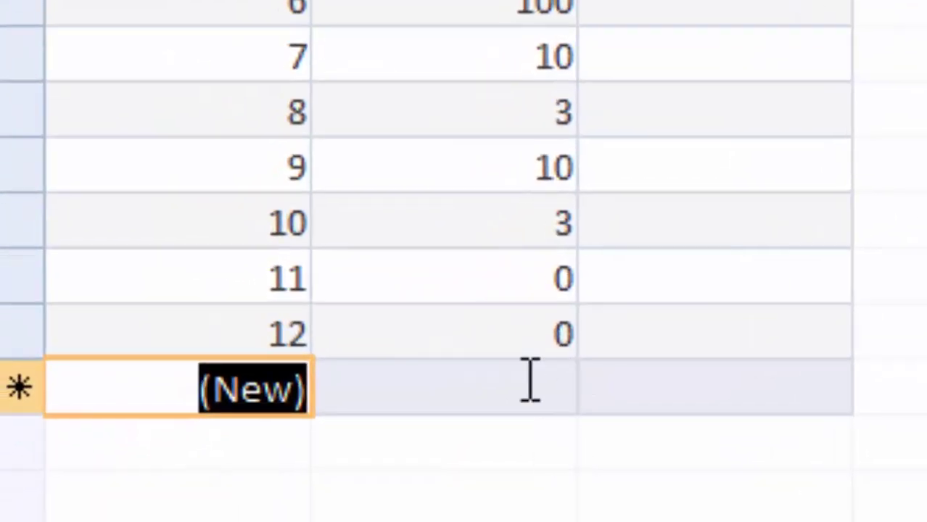
Step: Enter 12344 in record 13, then replace it with 0 and save
left_click(530, 379)
type("12344")
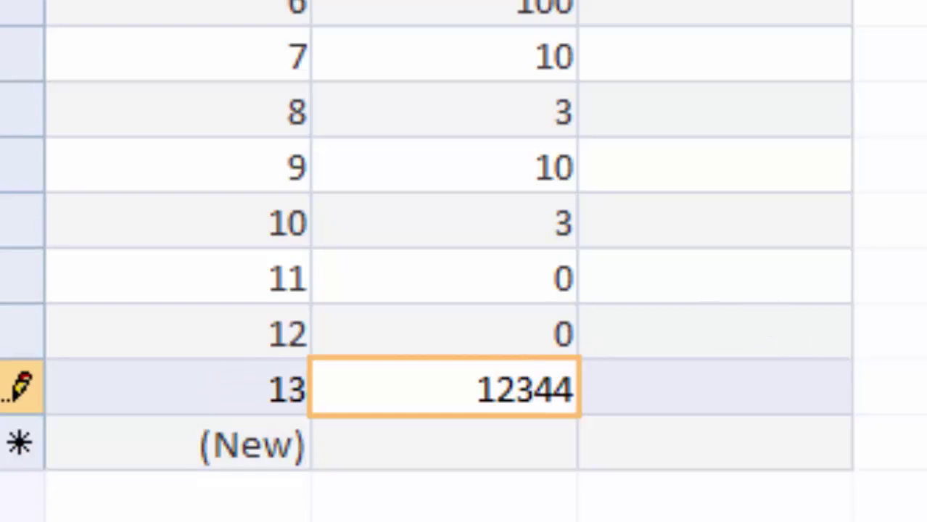
key("BackSpace")
key("BackSpace")
key("BackSpace")
key("BackSpace")
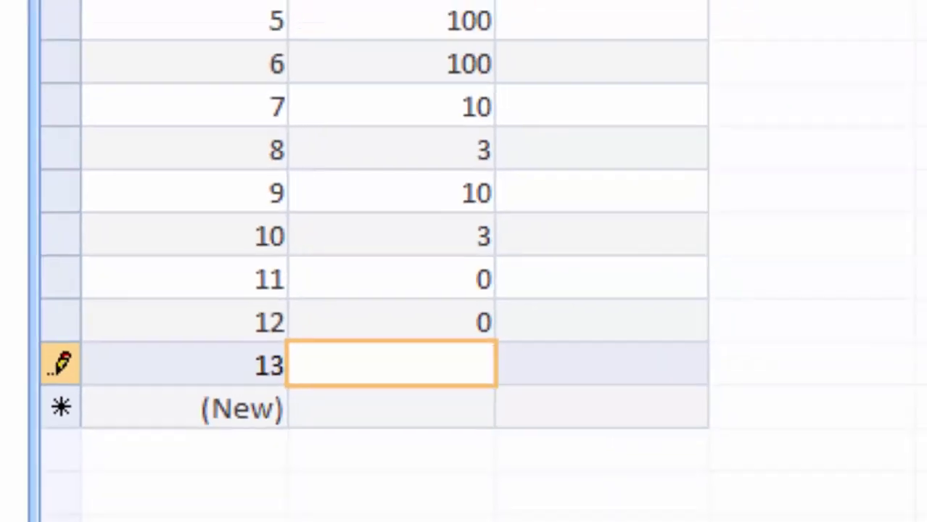
type("0")
key("Return")
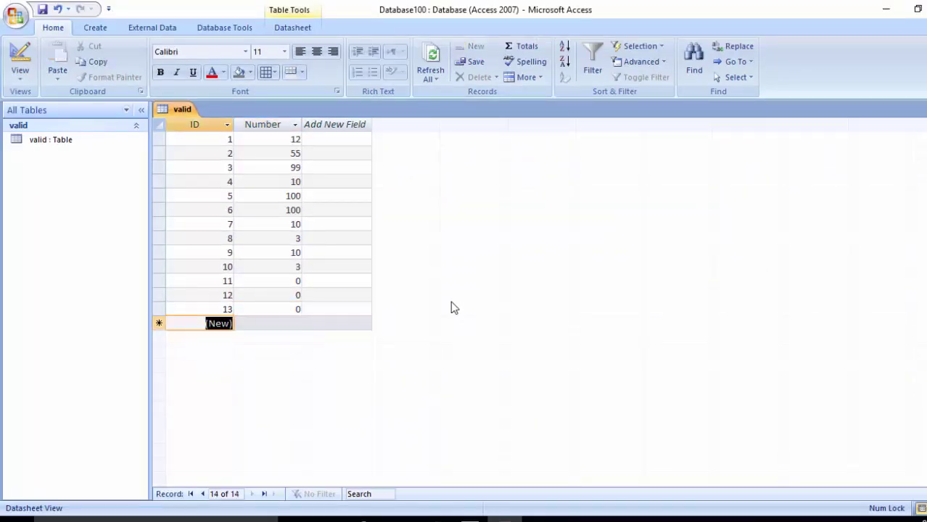
Step: Change the Number field's data type to Date/Time in Design View and save the change
left_click(283, 323)
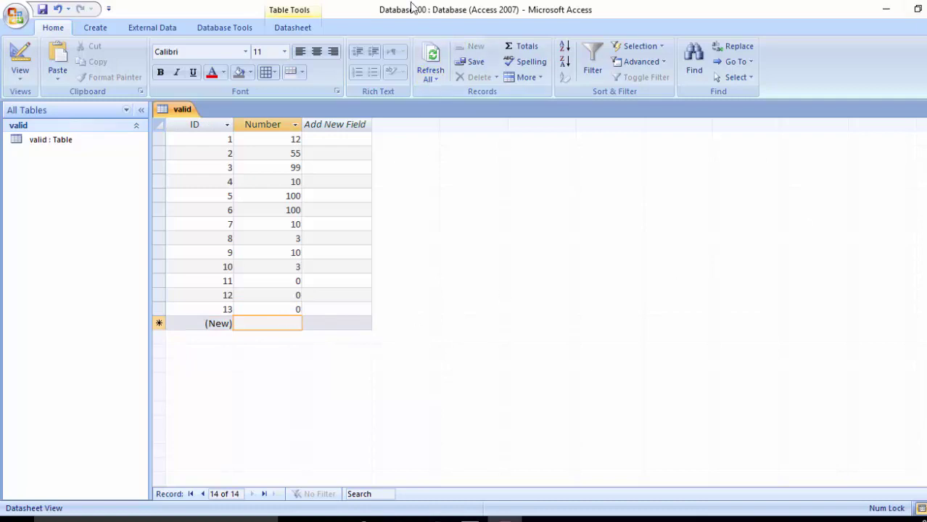
left_click(20, 72)
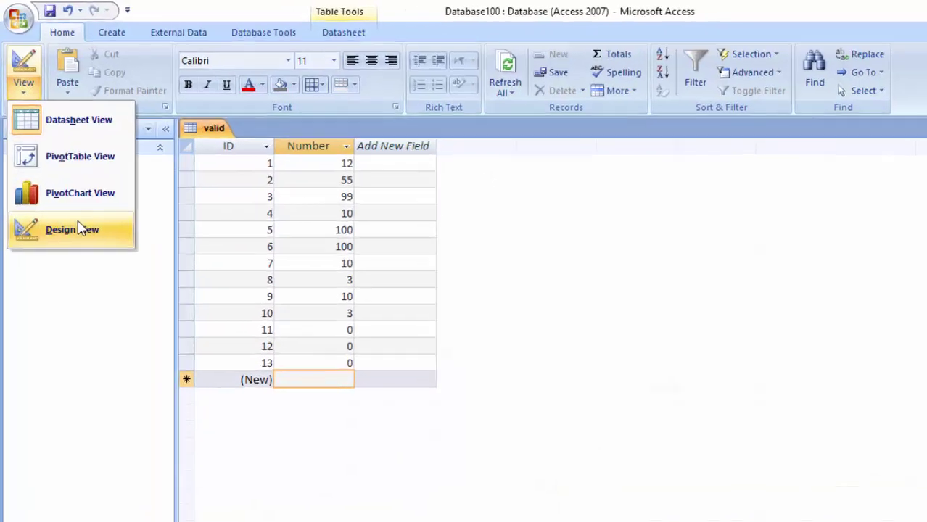
left_click(69, 198)
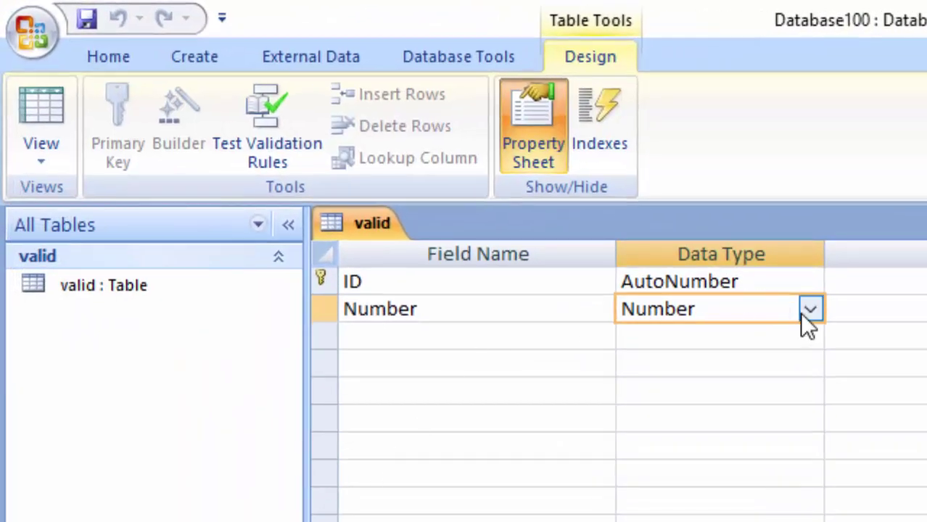
left_click(672, 257)
left_click(756, 424)
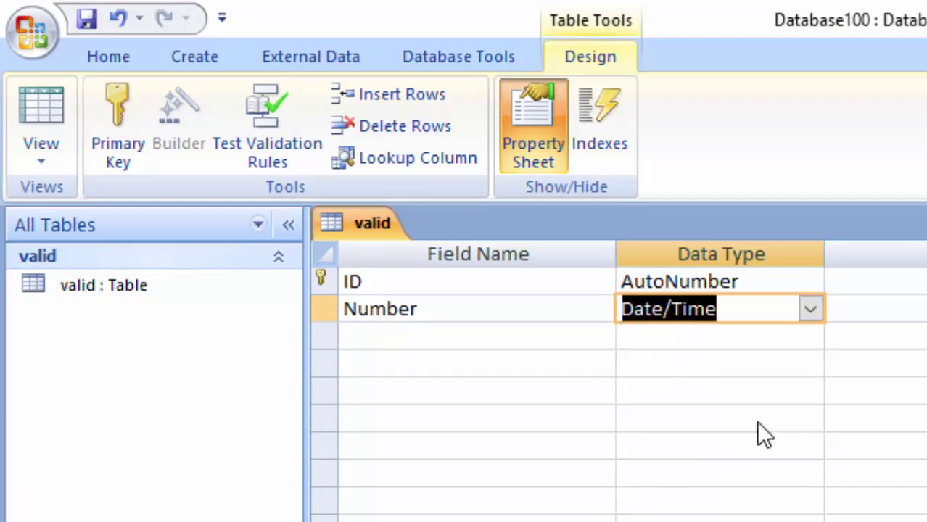
left_click(33, 120)
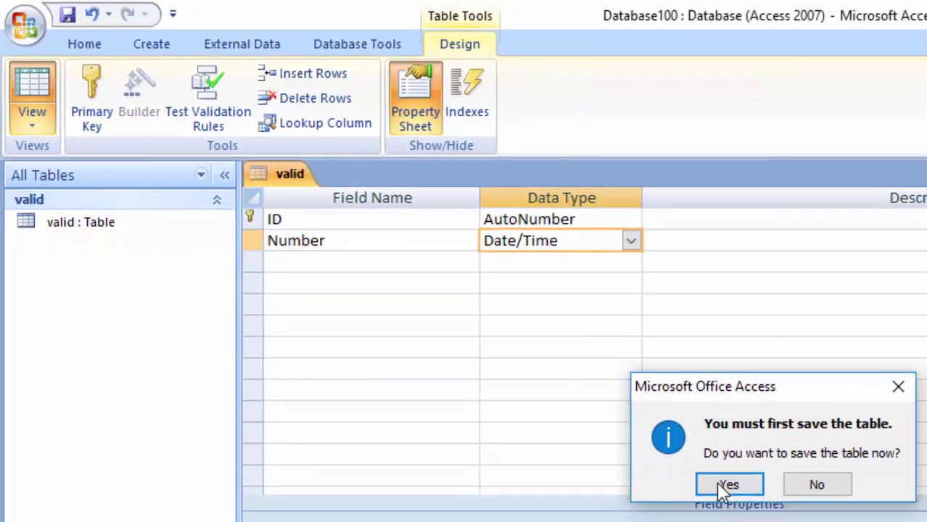
left_click(726, 490)
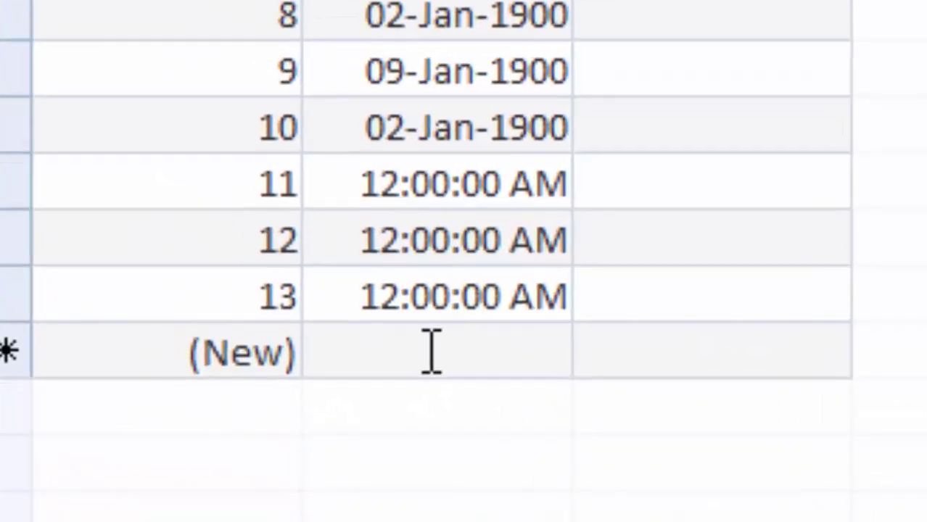
Step: Replace the 0 rule with <1/1/2000 and the error text with 'Less than 1/1/2000'
left_click(389, 438)
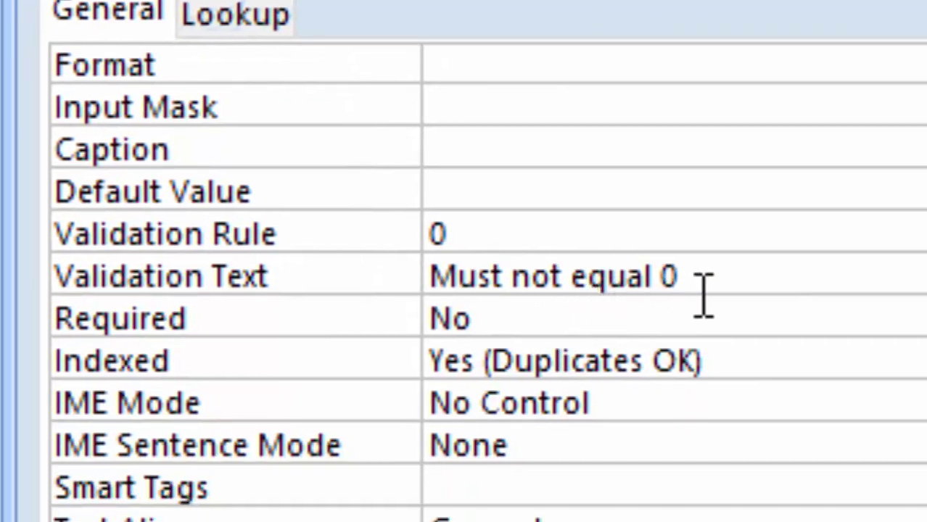
left_click(557, 234)
key("BackSpace")
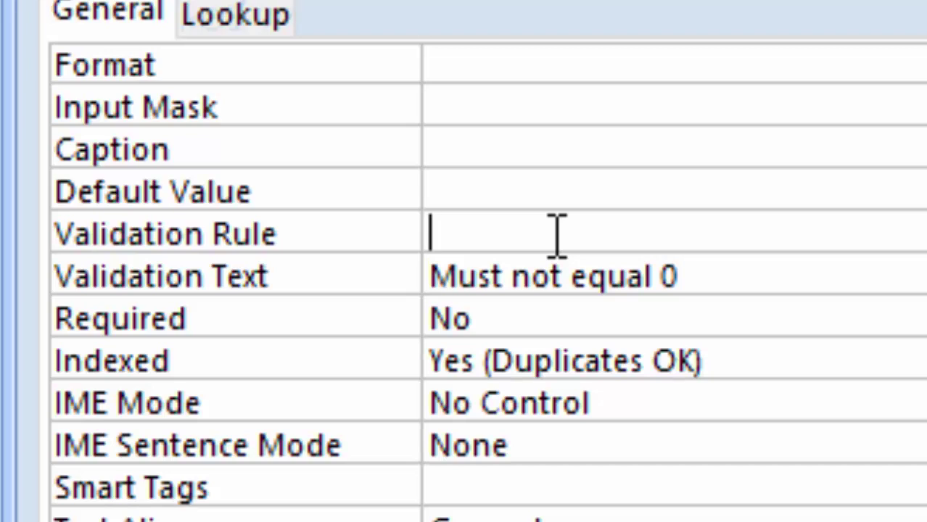
type("<")
type("1/")
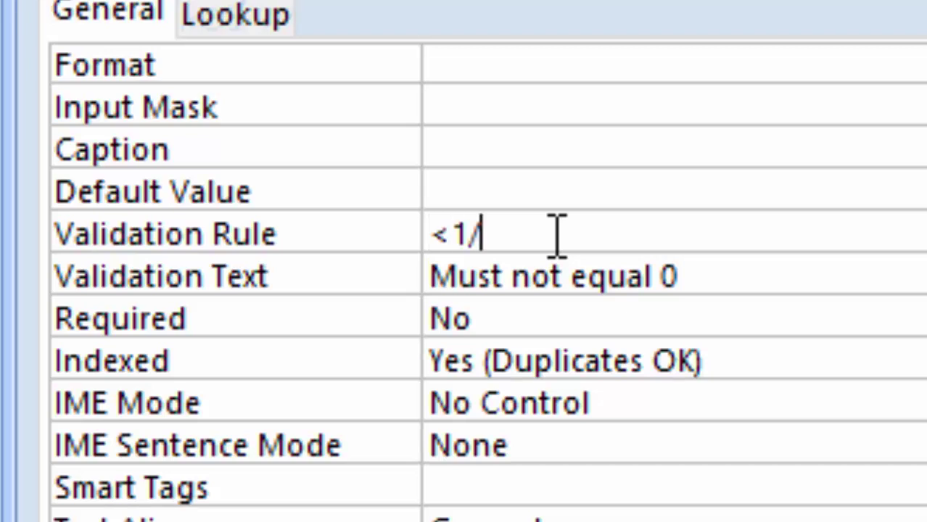
type("1/")
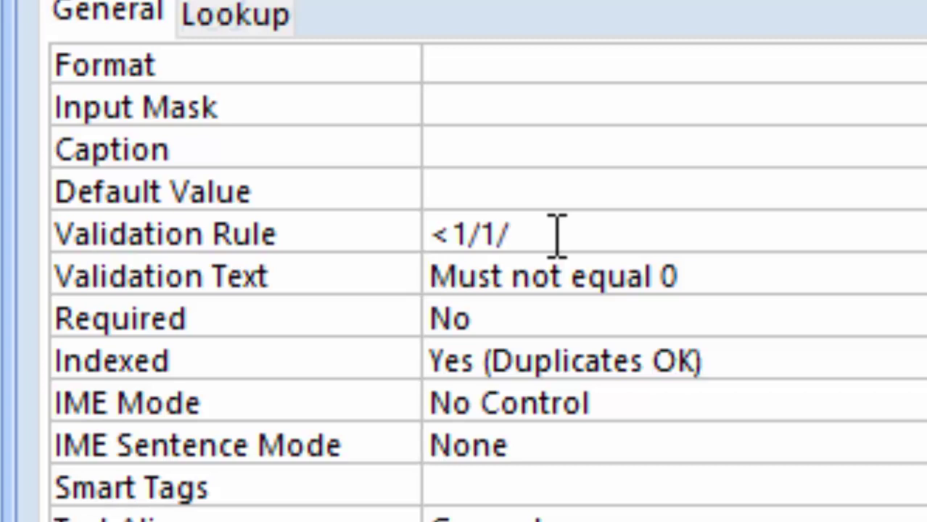
type("2000")
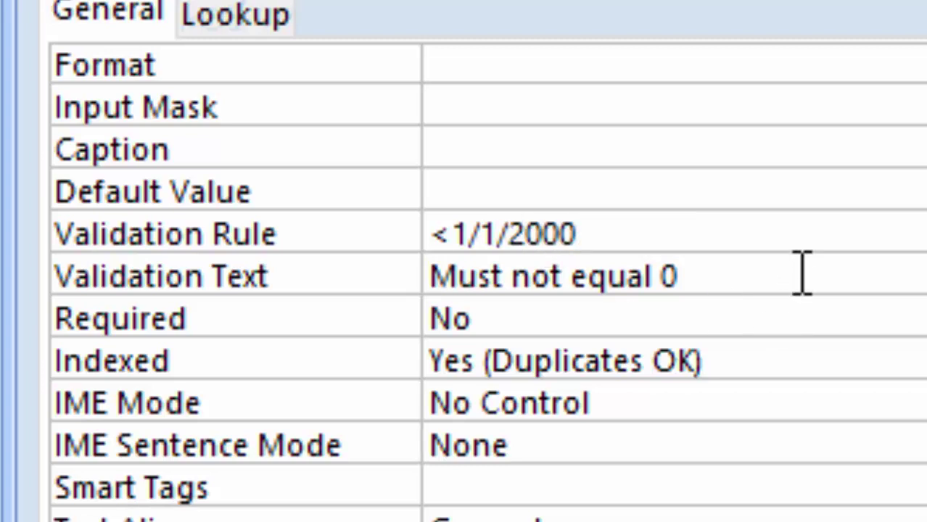
left_click(754, 275)
key("BackSpace")
key("BackSpace")
key("BackSpace")
key("BackSpace")
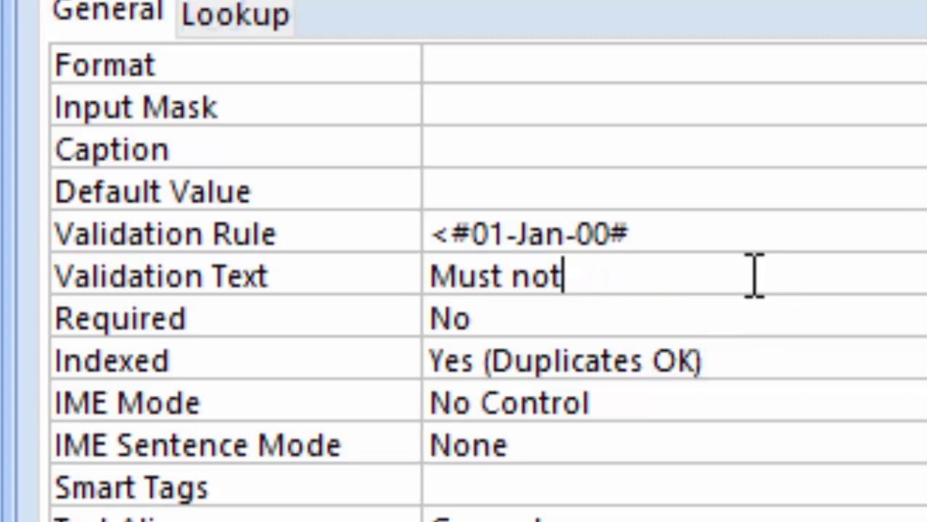
key("BackSpace")
key("BackSpace")
key("BackSpace")
type("L")
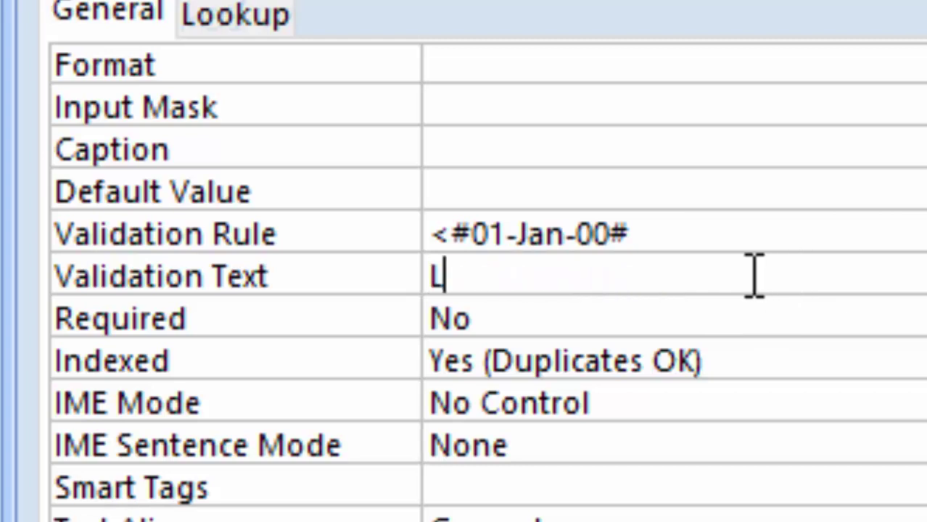
type("ess th")
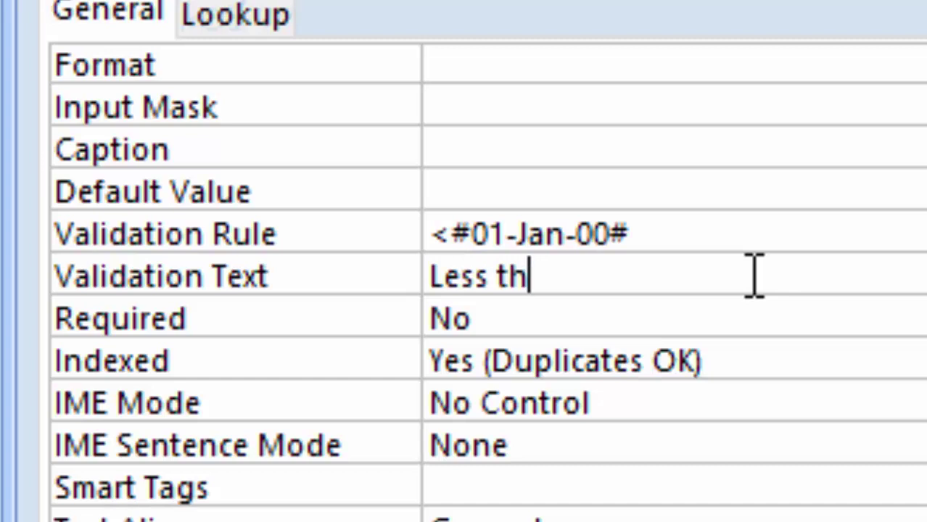
type("an ")
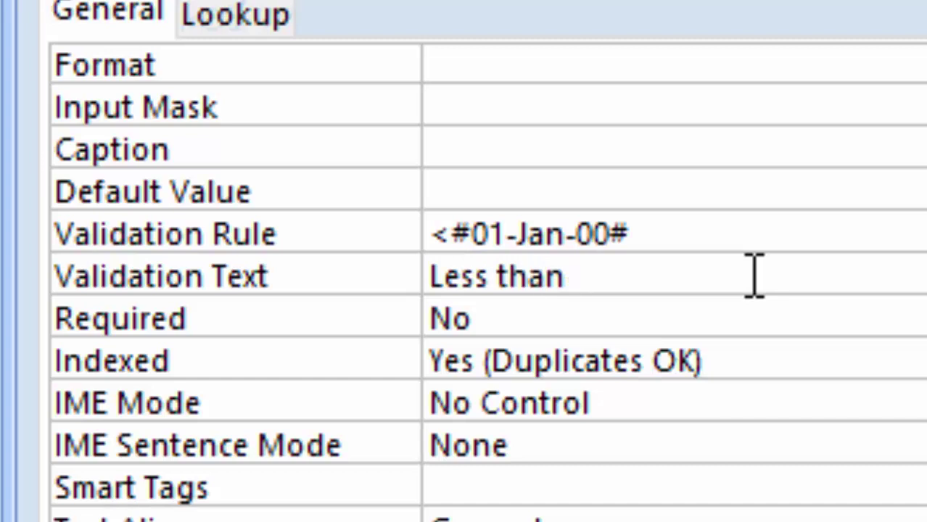
type("1/")
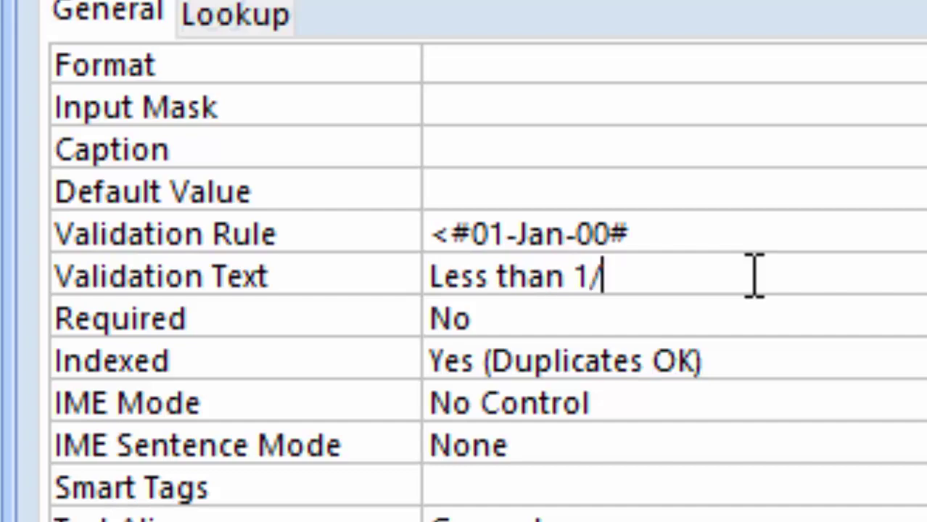
type("1/2")
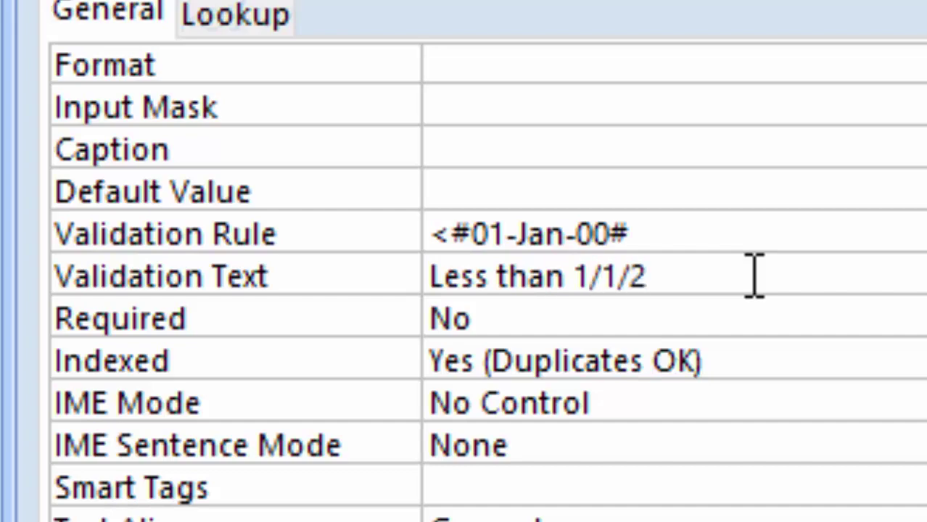
type("00")
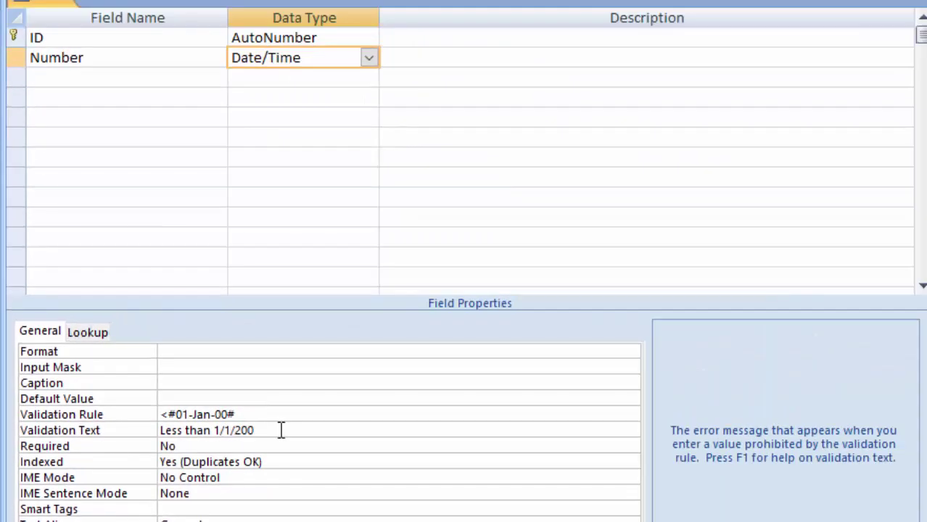
type("0")
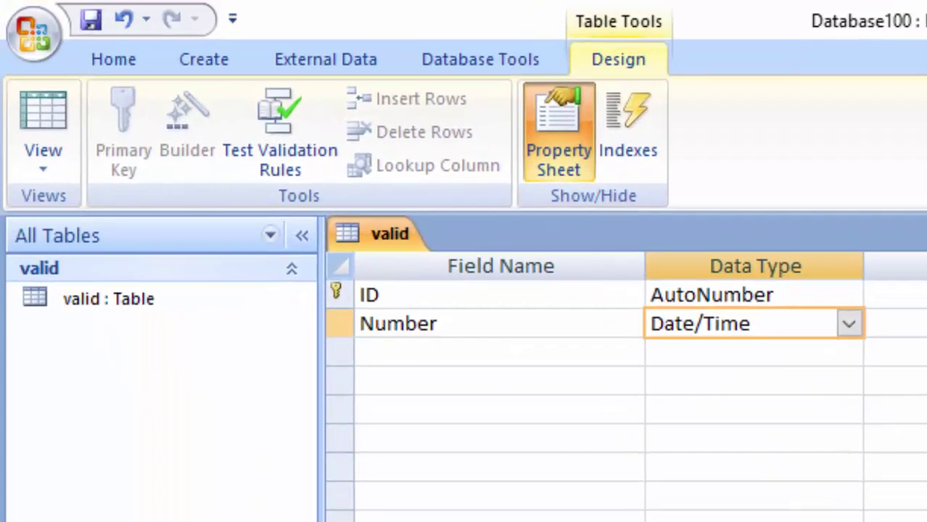
Step: Save the table, run the data test, and try a February 2020 date in record 14
left_click(47, 121)
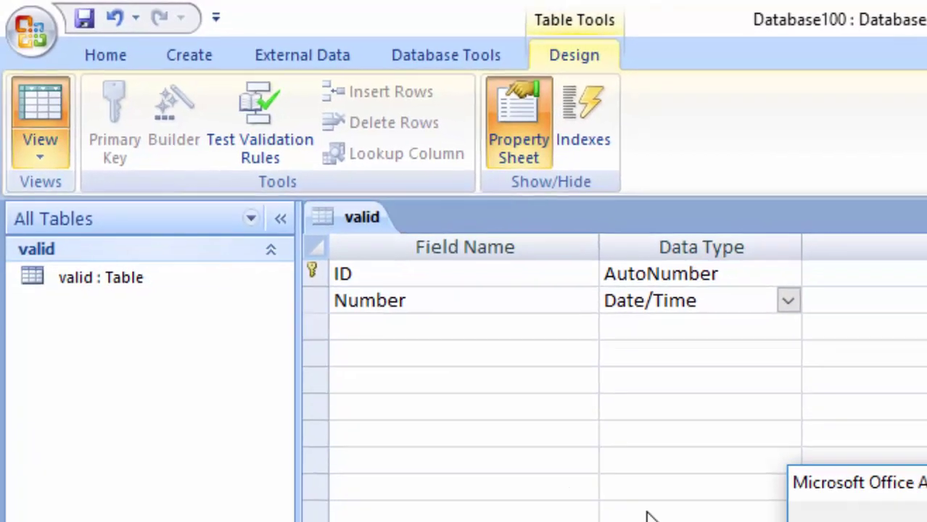
left_click(637, 451)
left_click(632, 450)
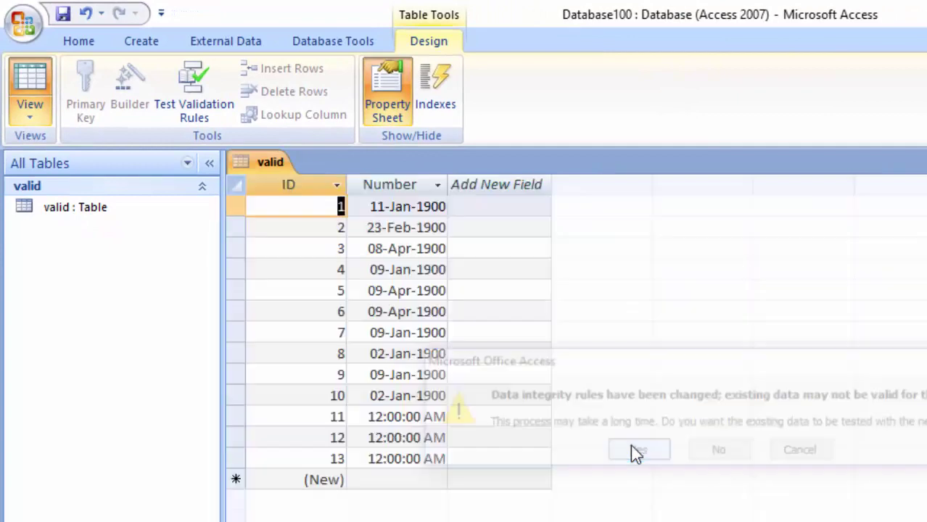
left_click(398, 481)
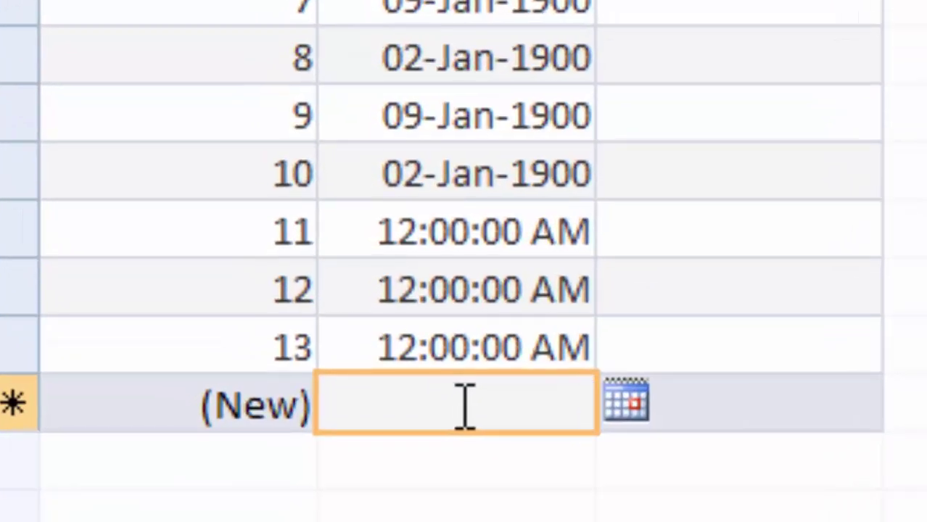
left_click(634, 405)
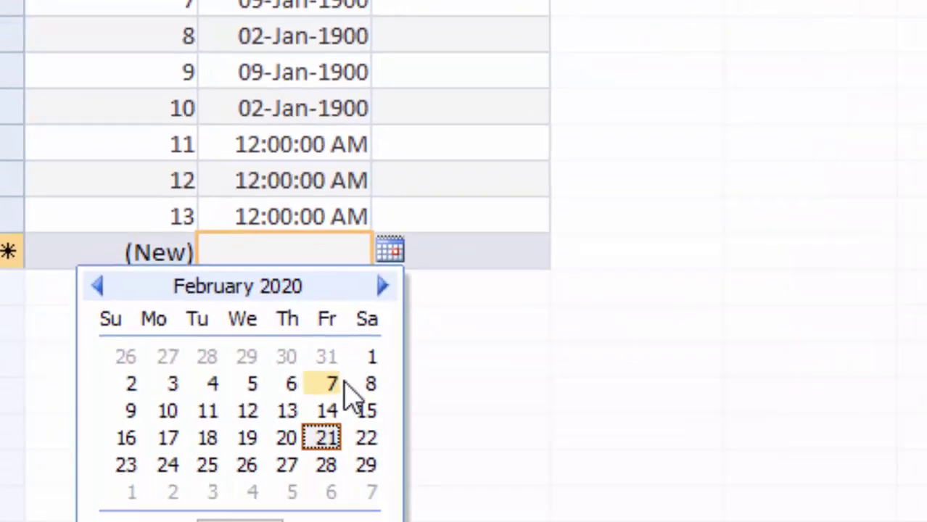
left_click(362, 353)
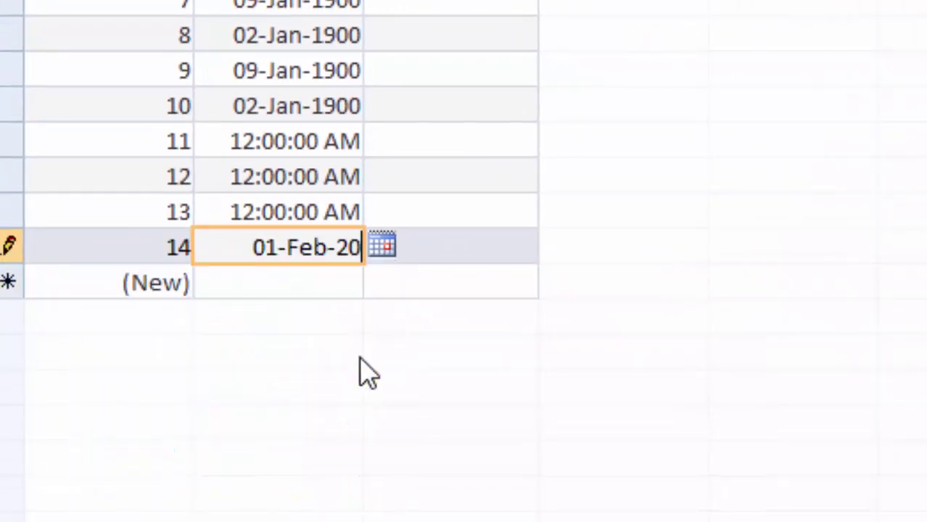
left_click(287, 289)
left_click(727, 204)
Step: Change record 14's year to 2002, then 2000, dismissing each 'Less than 1/1/2000' error
key("BackSpace")
key("BackSpace")
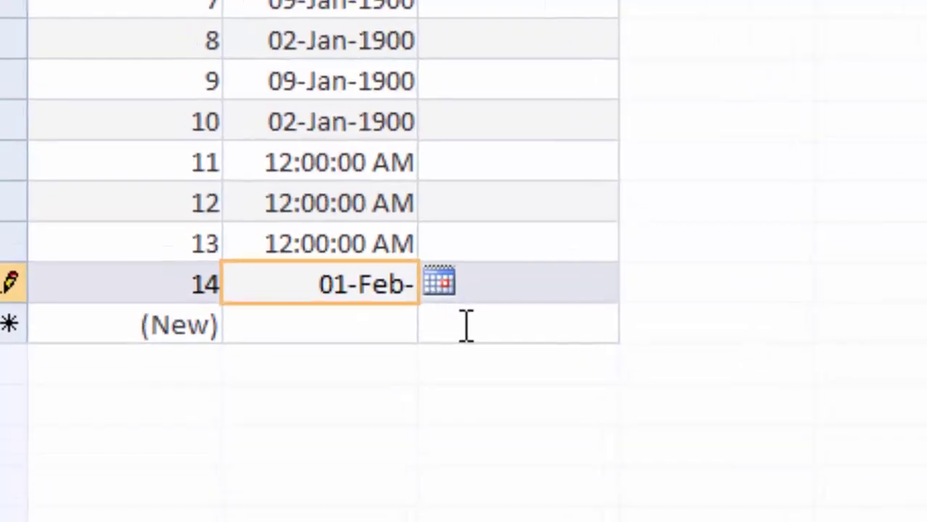
type("2")
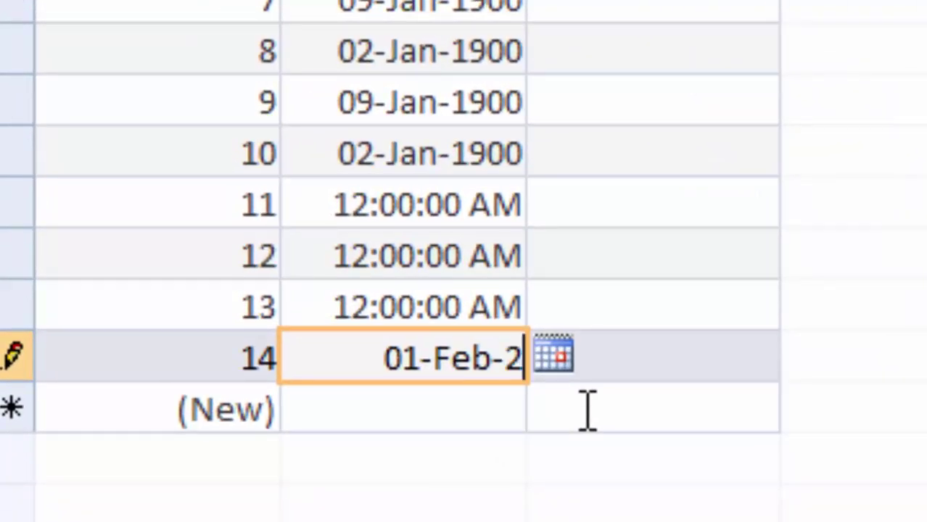
type("002")
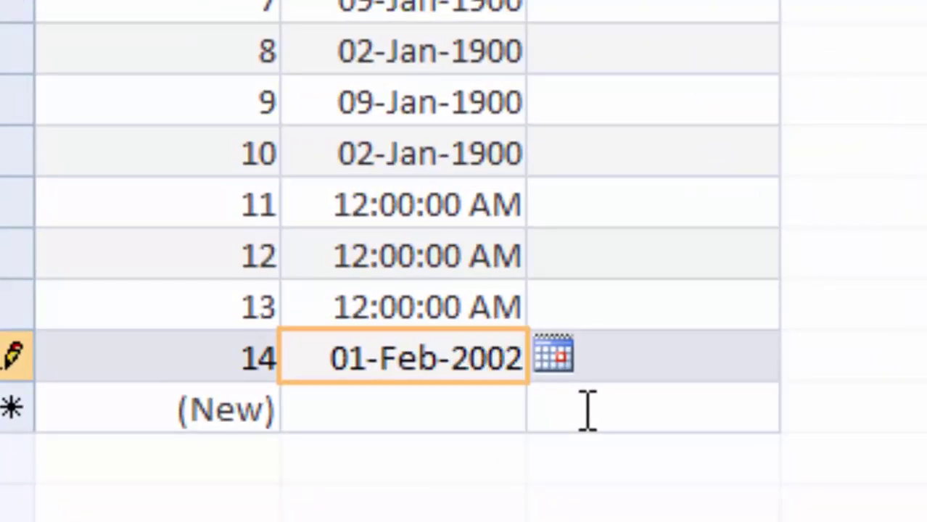
key("Return")
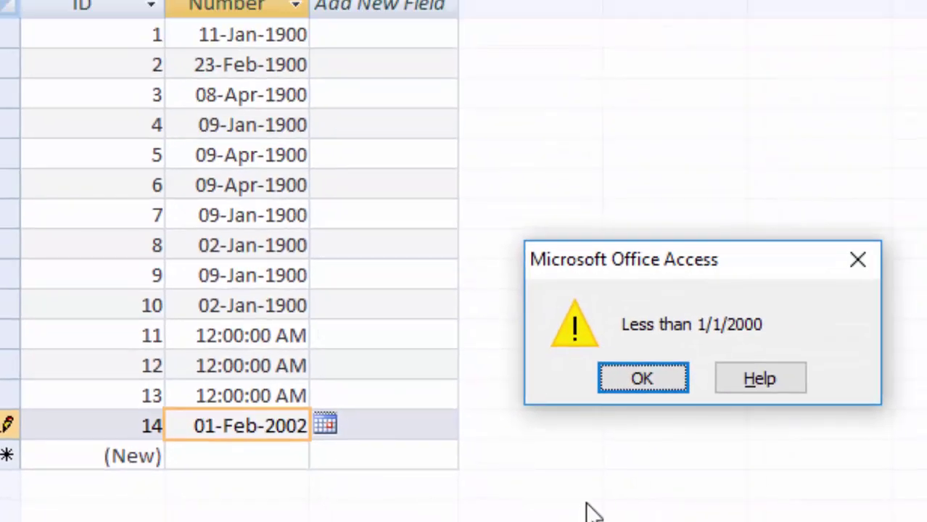
left_click(640, 381)
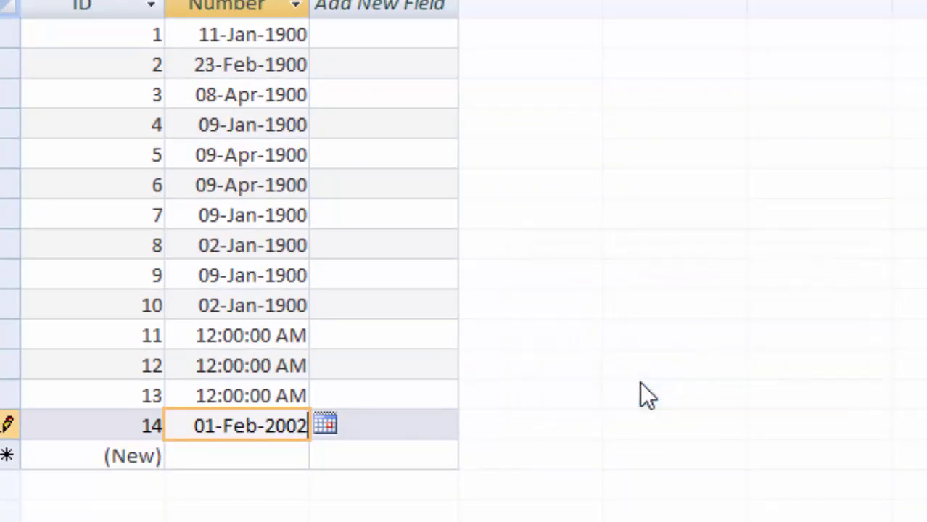
key("BackSpace")
key("BackSpace")
key("BackSpace")
key("BackSpace")
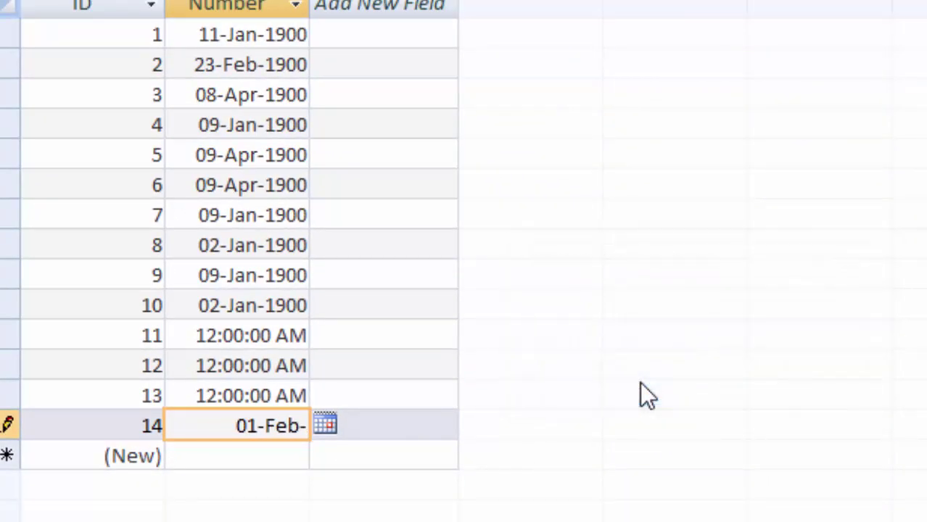
type("20")
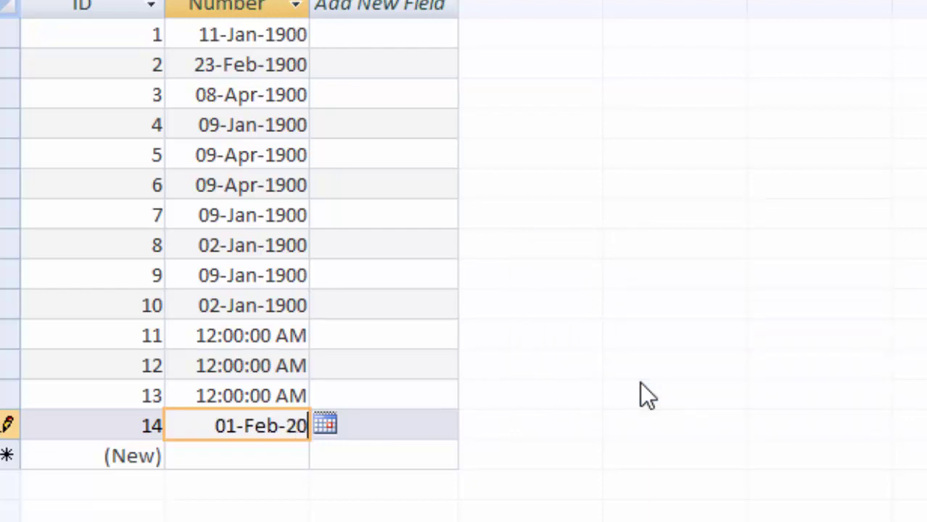
type("00")
key("Return")
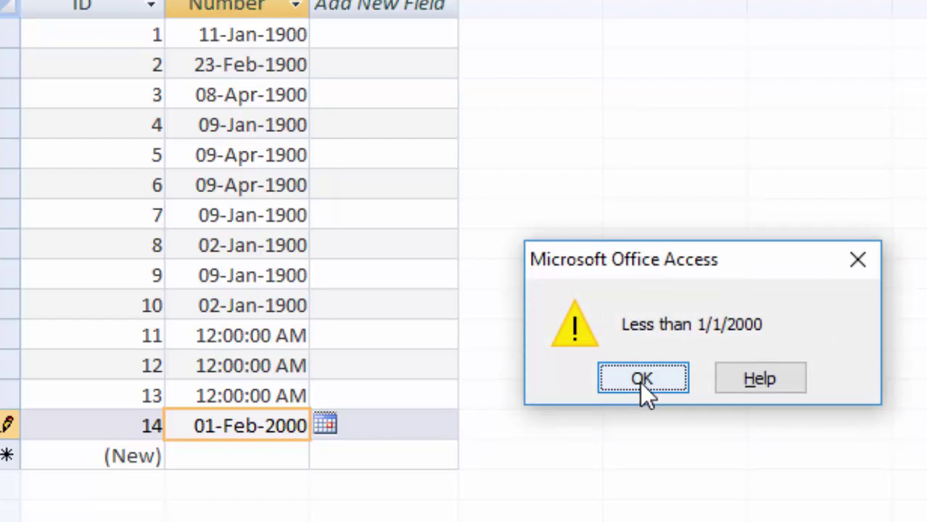
left_click(640, 381)
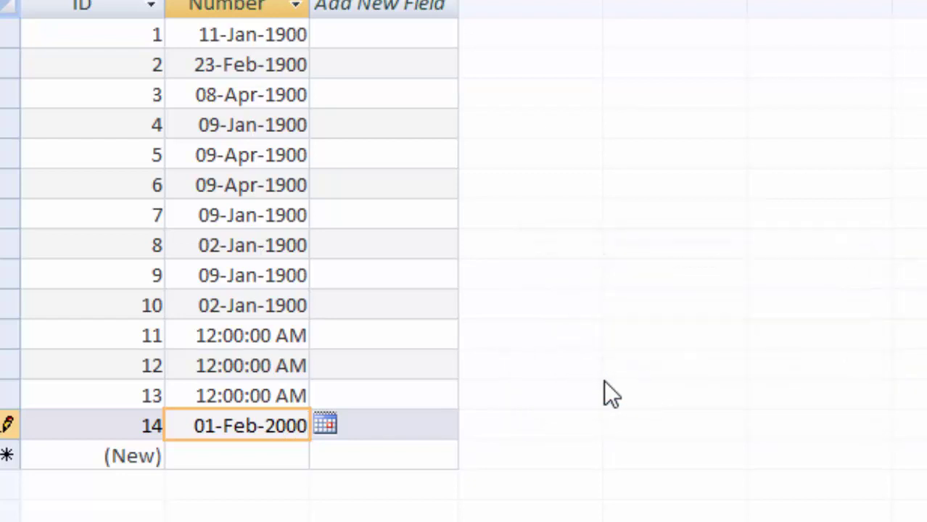
Step: Change record 14's date to 01-Jan-2000 and dismiss the two validation rejections
left_click(258, 428)
key("BackSpace")
key("BackSpace")
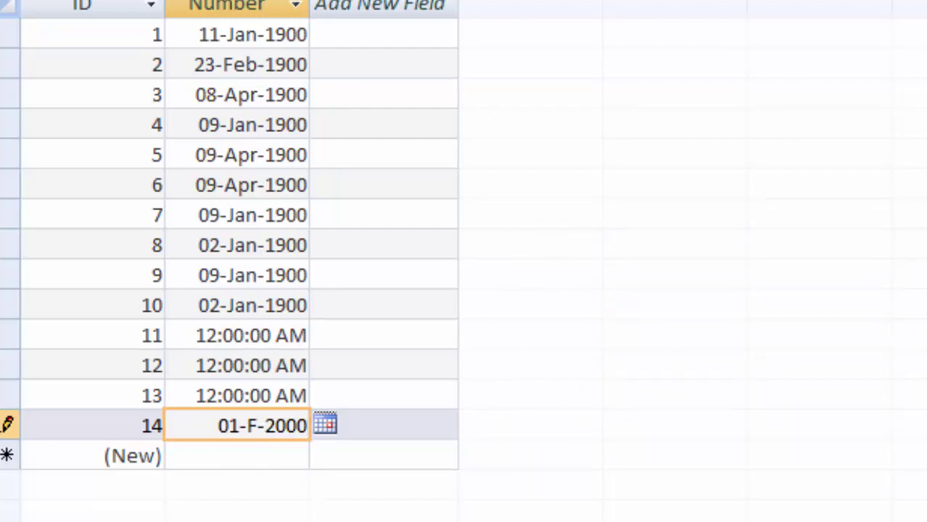
key("BackSpace")
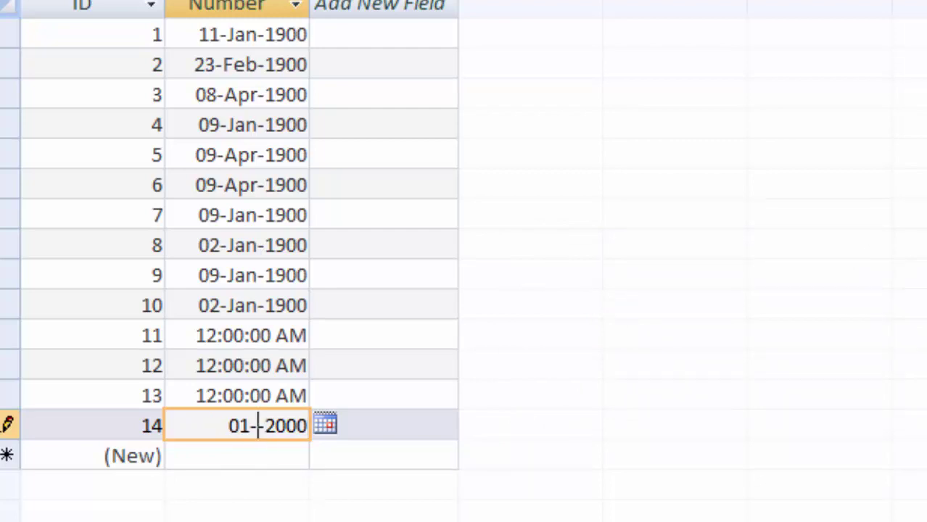
type("Jan")
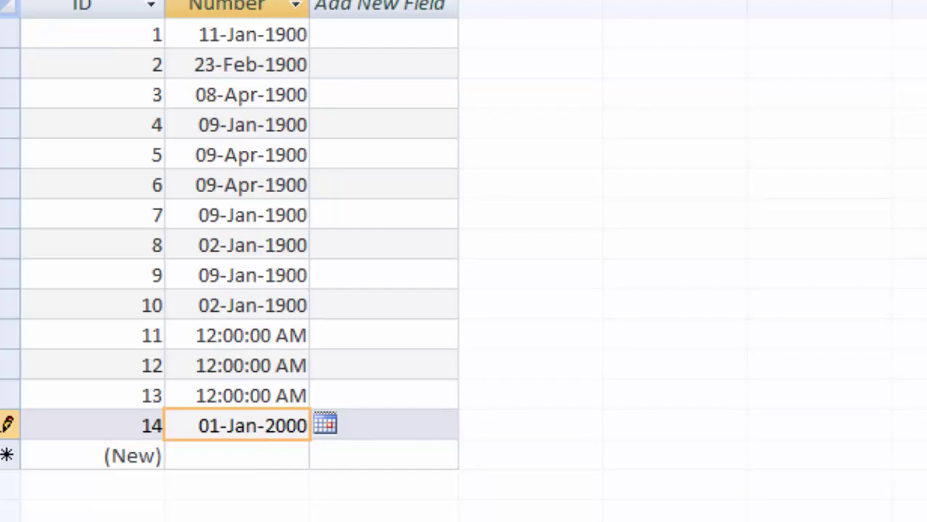
key("Return")
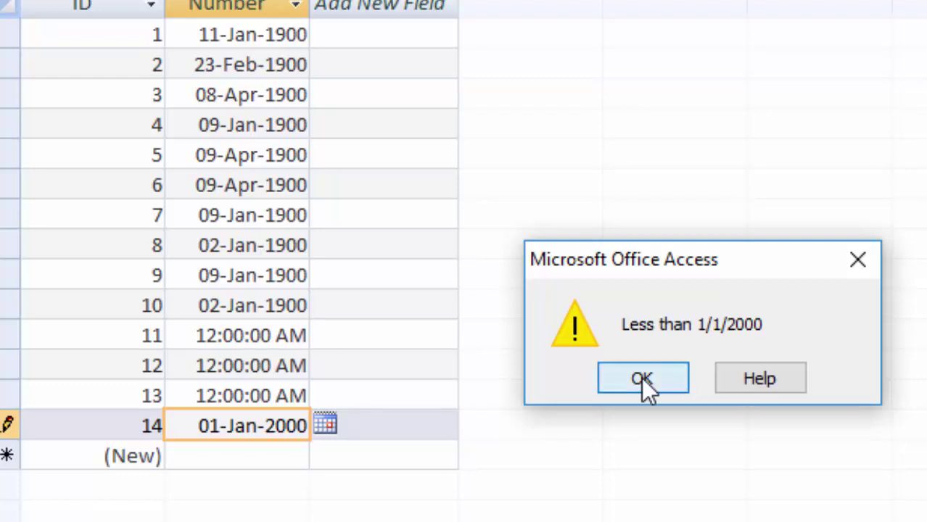
left_click(641, 377)
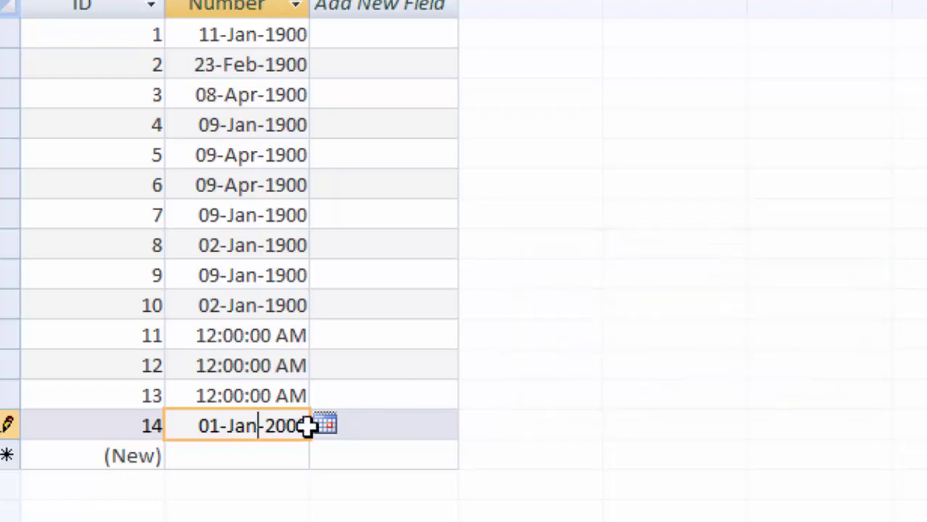
key("Return")
left_click(614, 383)
Step: Change the year to 1999 and save record 14 as 01-Jan-99
left_click(306, 424)
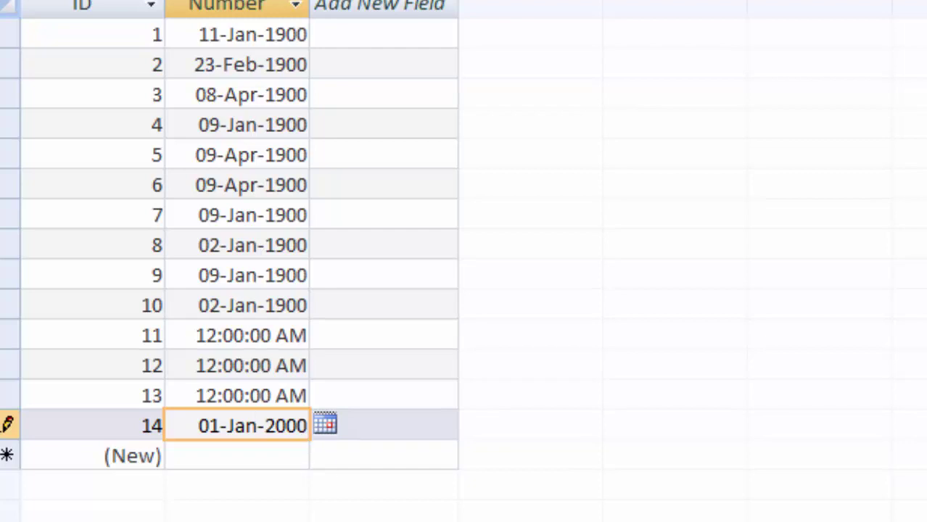
key("BackSpace")
key("BackSpace")
key("BackSpace")
key("BackSpace")
type("1")
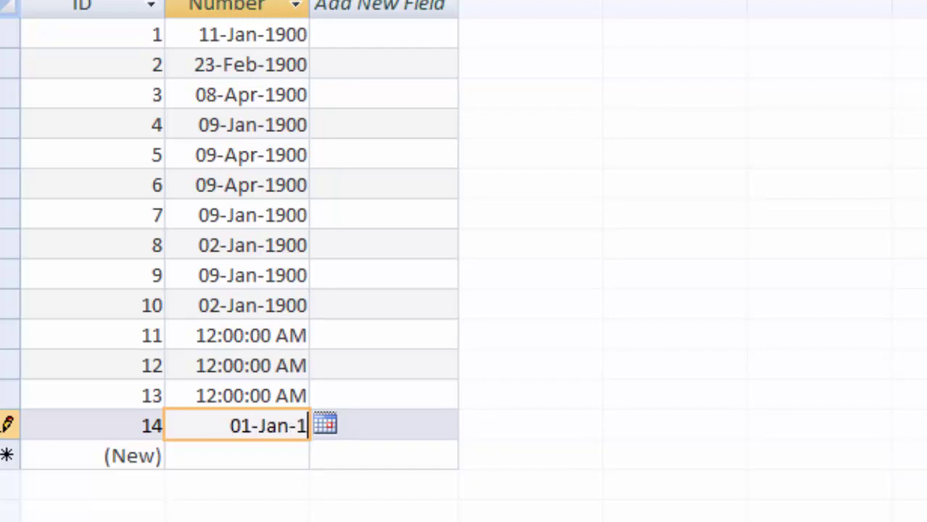
type("999")
key("Return")
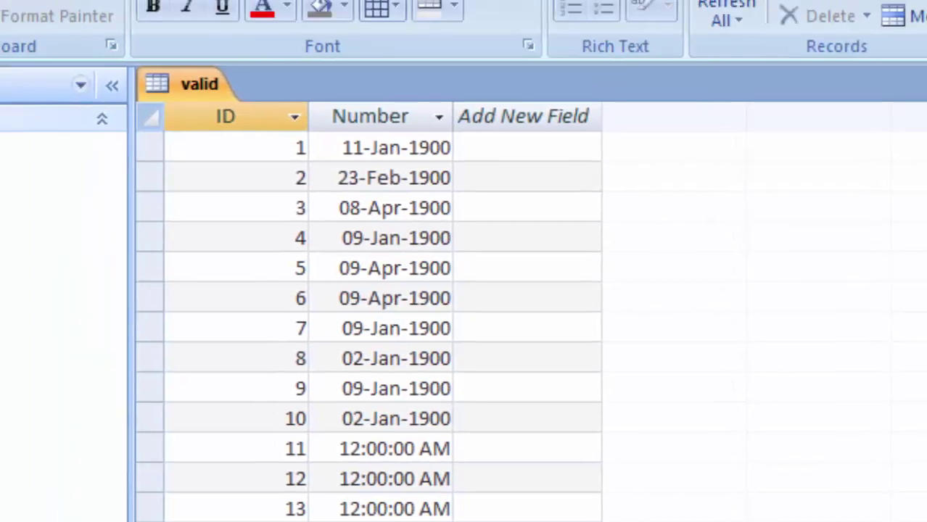
Step: In Design View, set the Number rule to >=Date() with text 'date must be todays date or later'
left_click(21, 124)
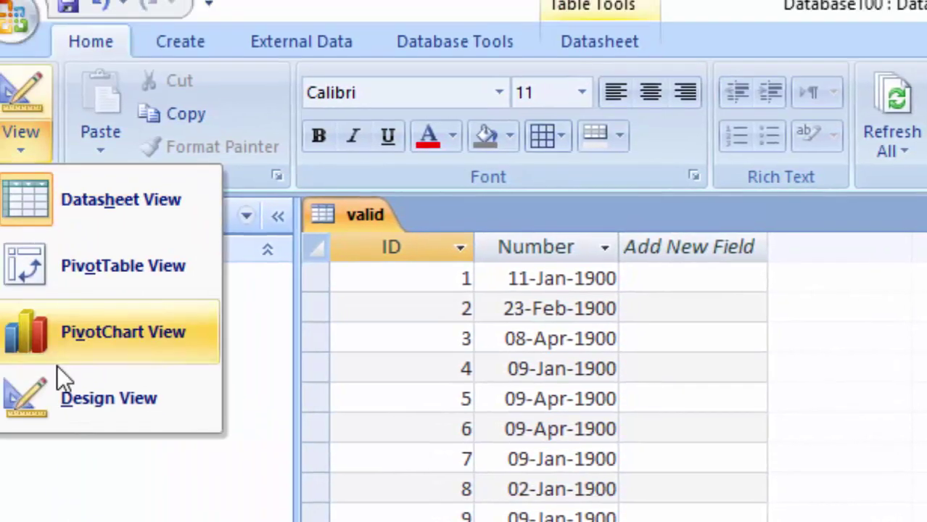
left_click(87, 393)
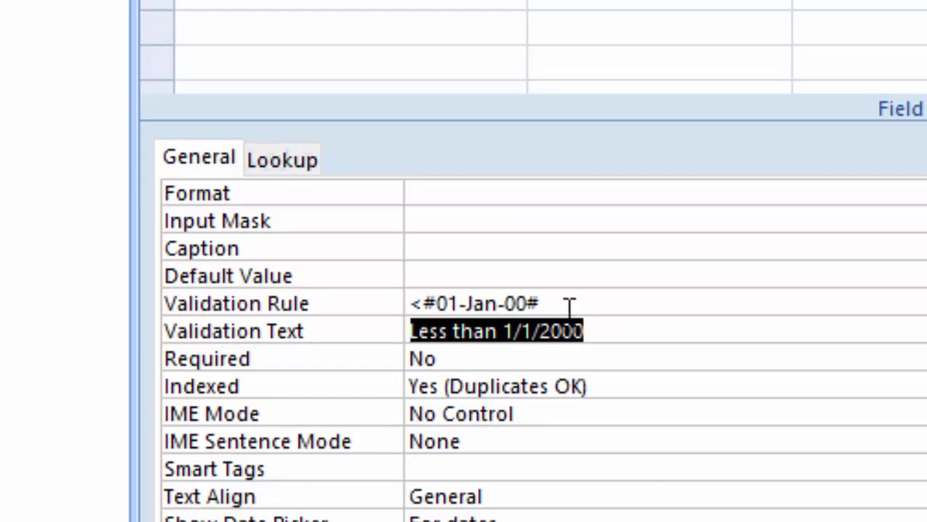
key("Delete")
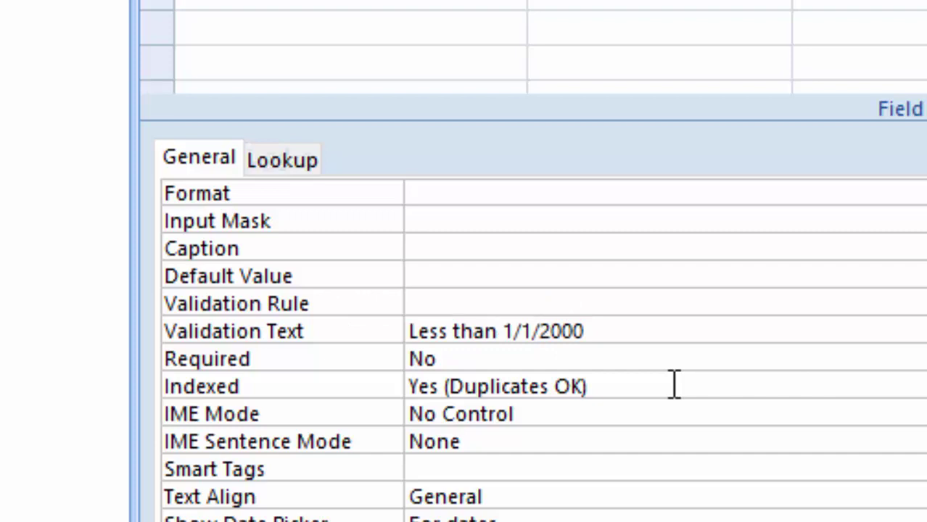
type(">")
type("=")
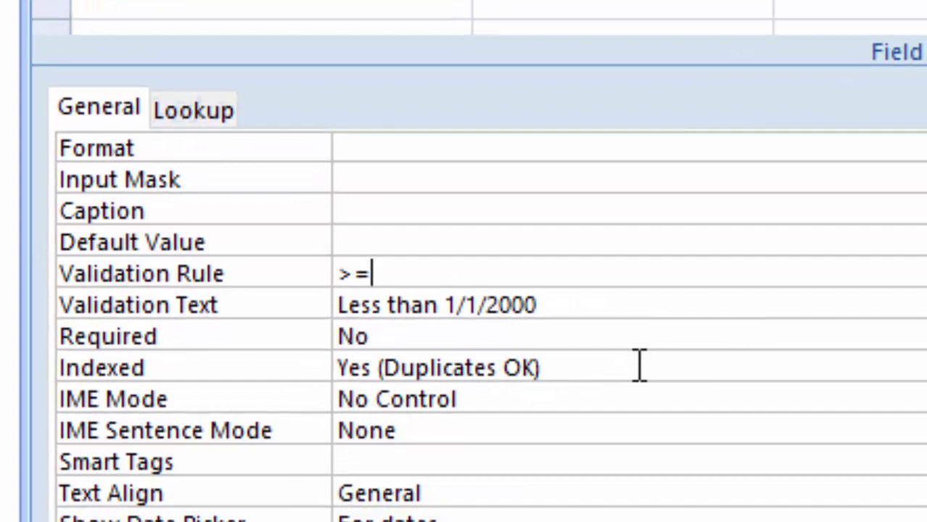
type("dat")
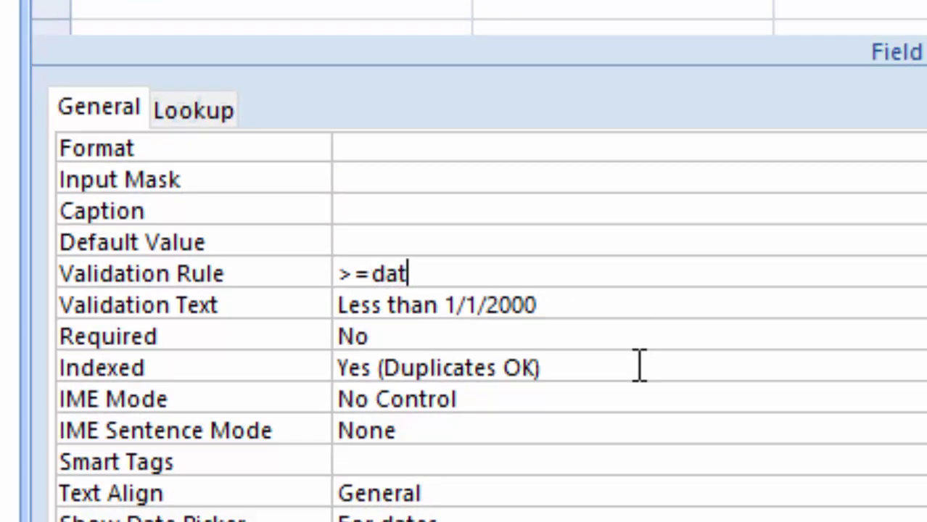
type("e()")
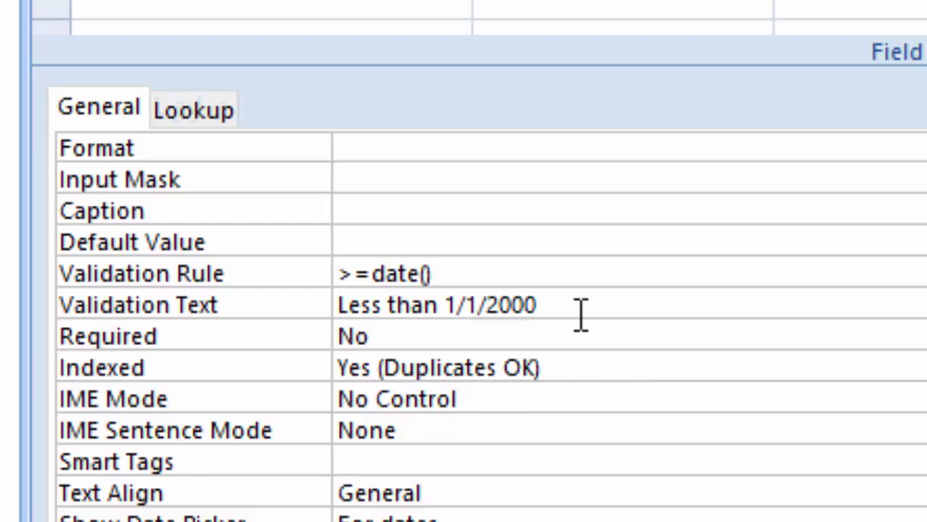
left_click_drag(581, 305, 319, 306)
key("Delete")
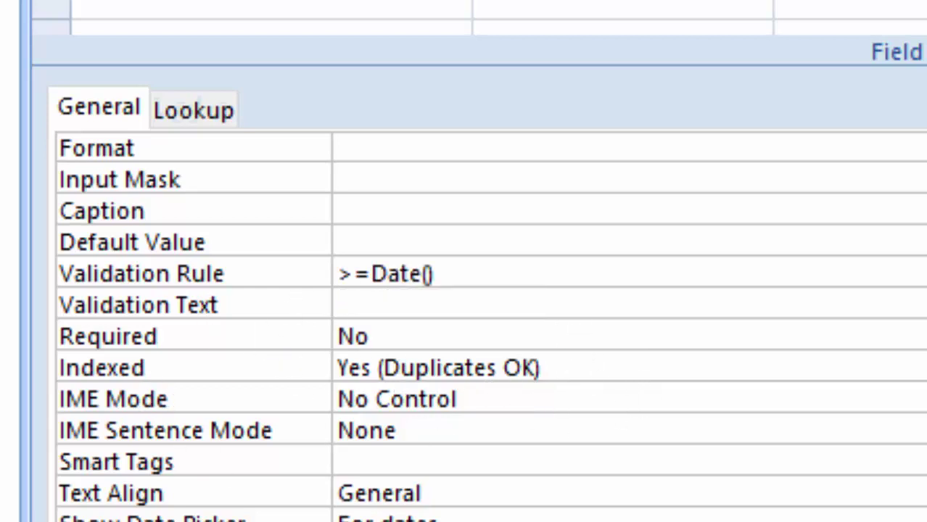
type("date must be todays date o")
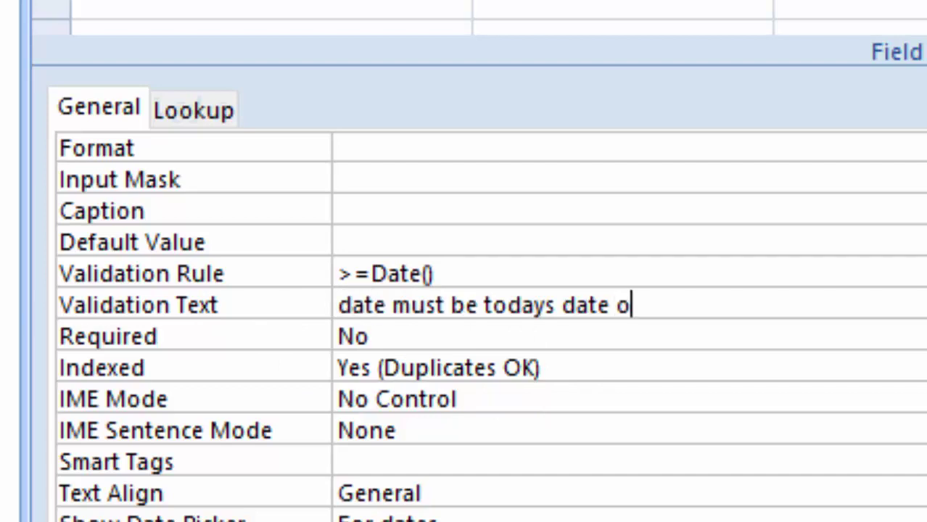
type("r late")
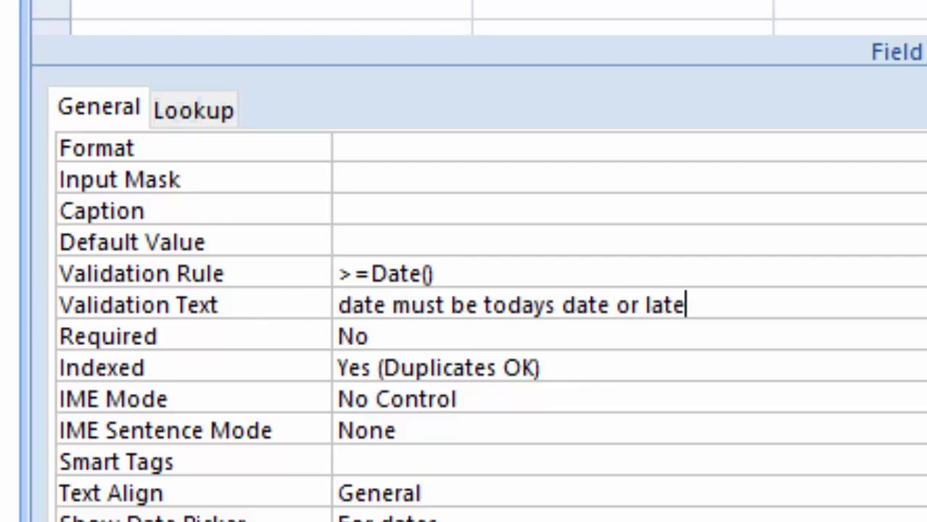
type("r")
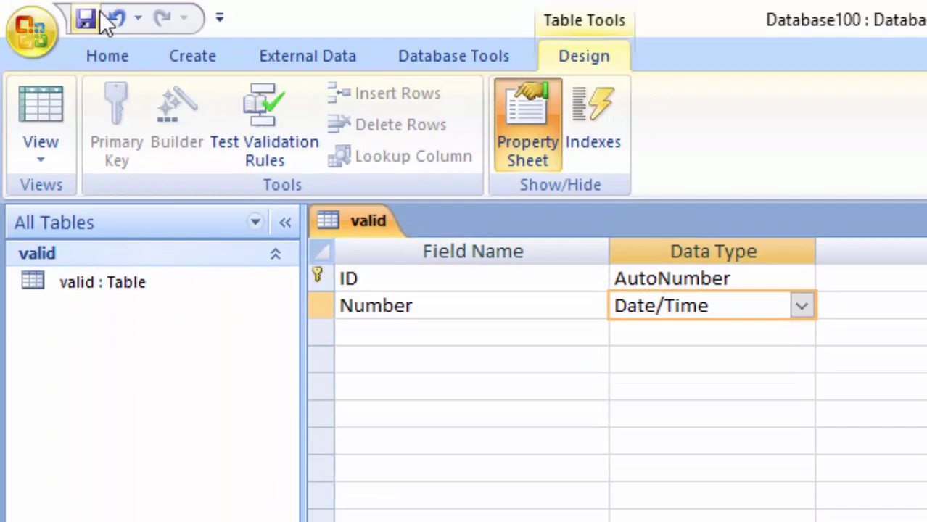
Step: Save the table and keep the >=Date() rule through the data integrity warnings
left_click(29, 80)
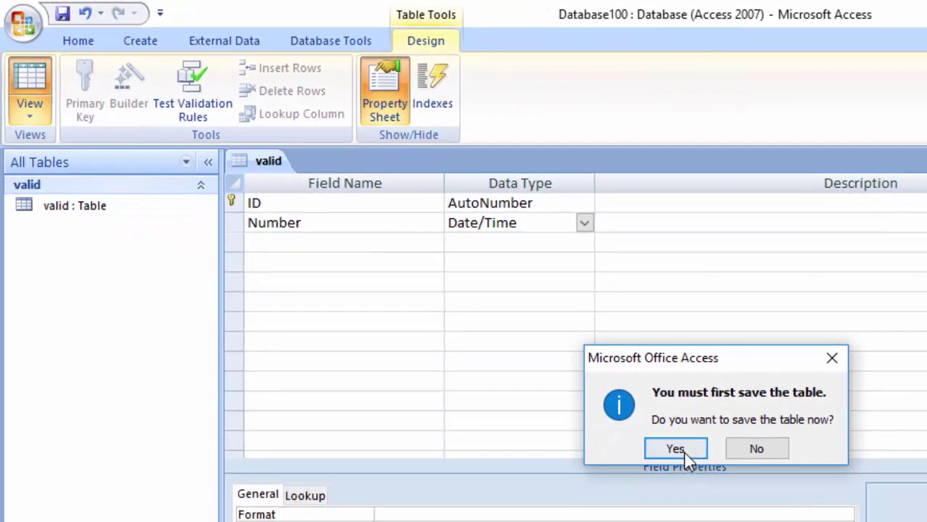
left_click(682, 451)
left_click(624, 445)
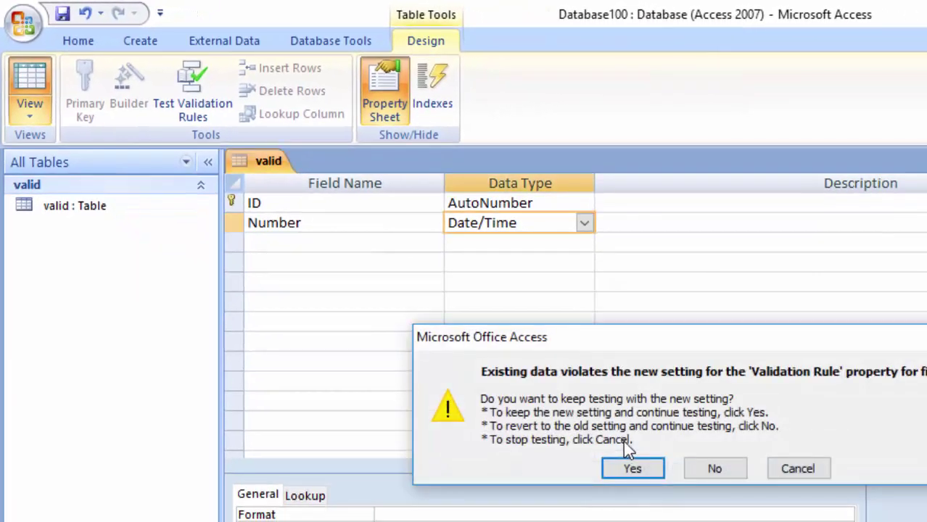
left_click(623, 466)
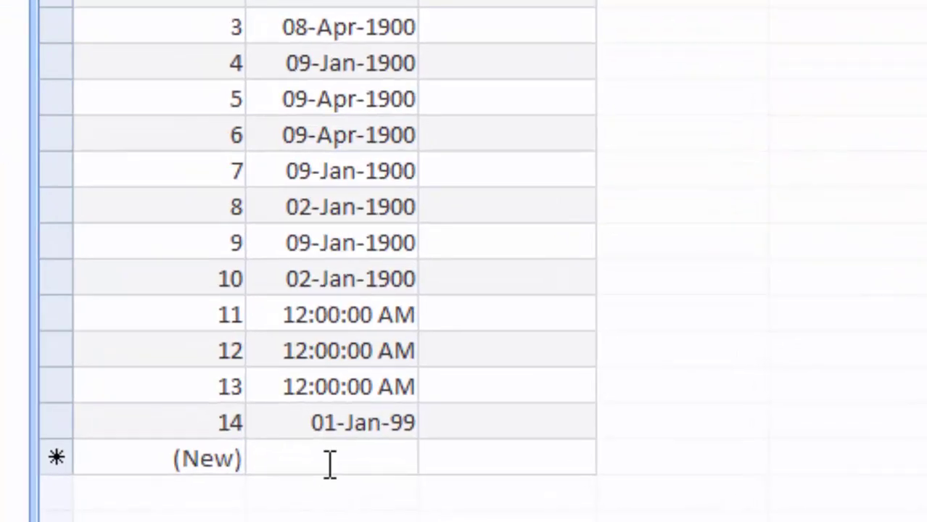
left_click(330, 464)
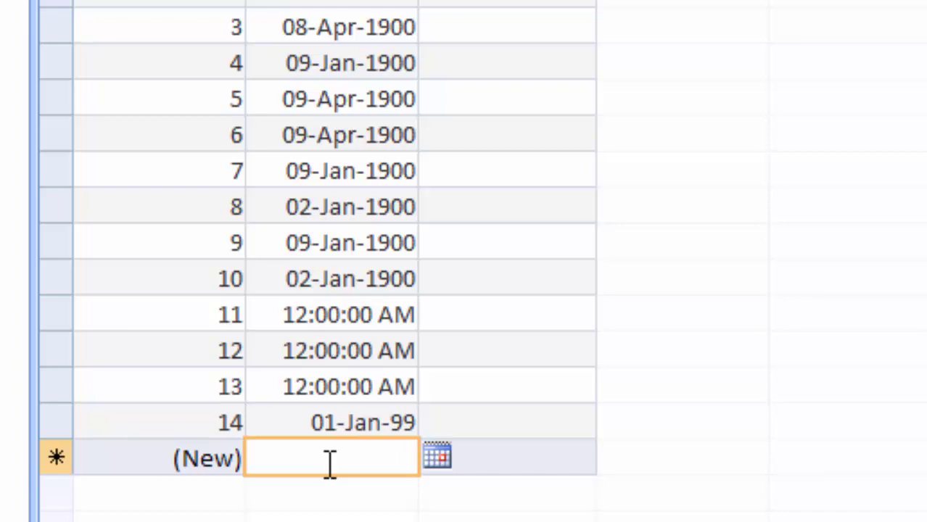
Step: Try 21-Jan-2020 in a new record, then save record 15 as 21-Feb-2020 after the rejection
left_click(436, 458)
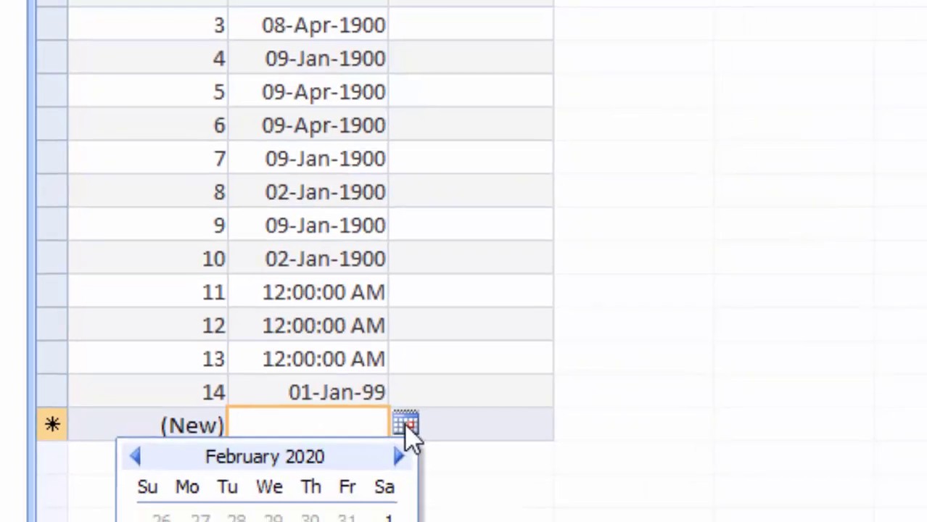
left_click(94, 315)
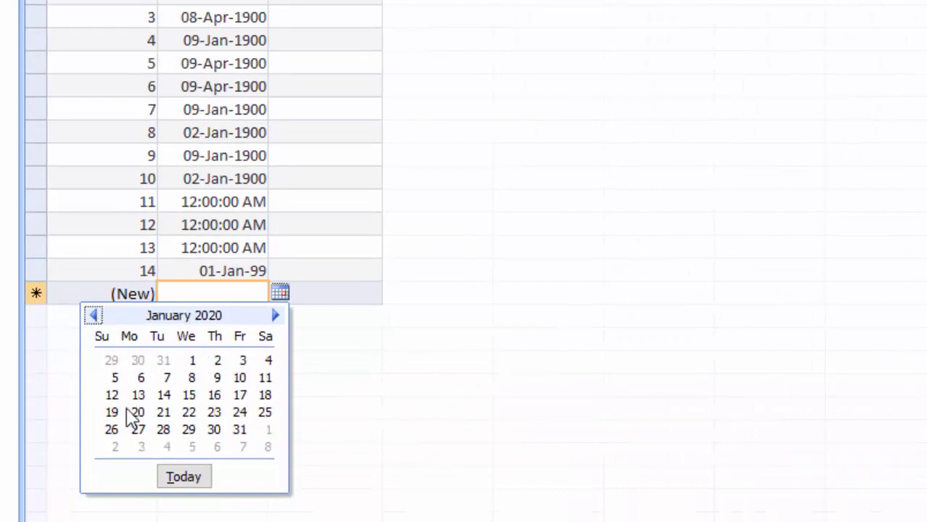
left_click(164, 412)
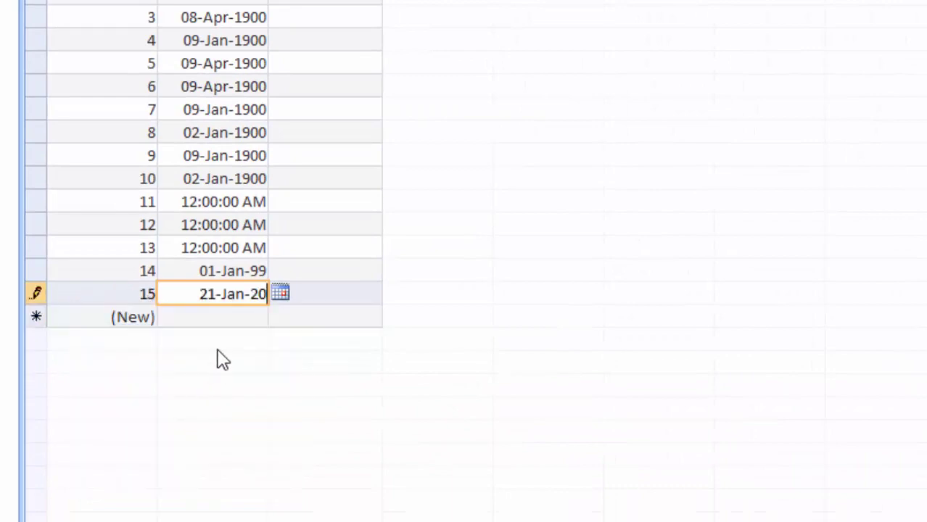
left_click(219, 323)
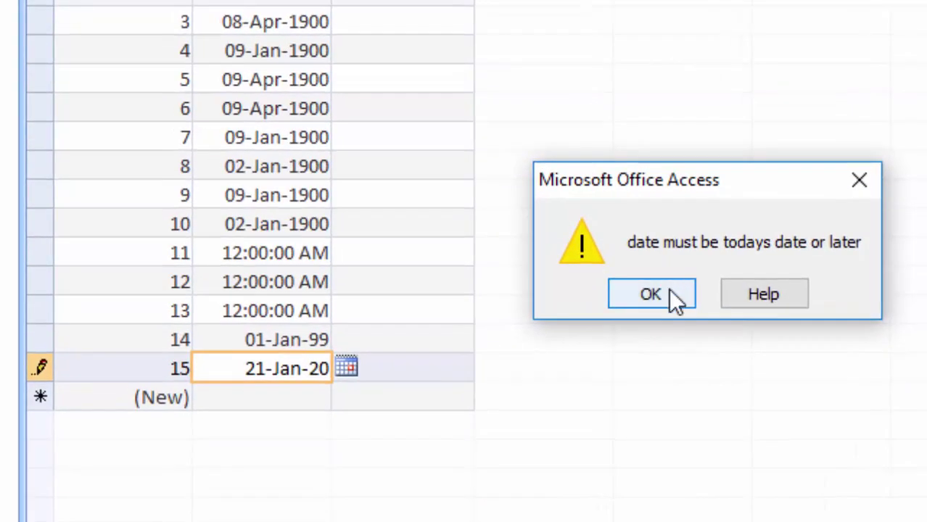
left_click(670, 291)
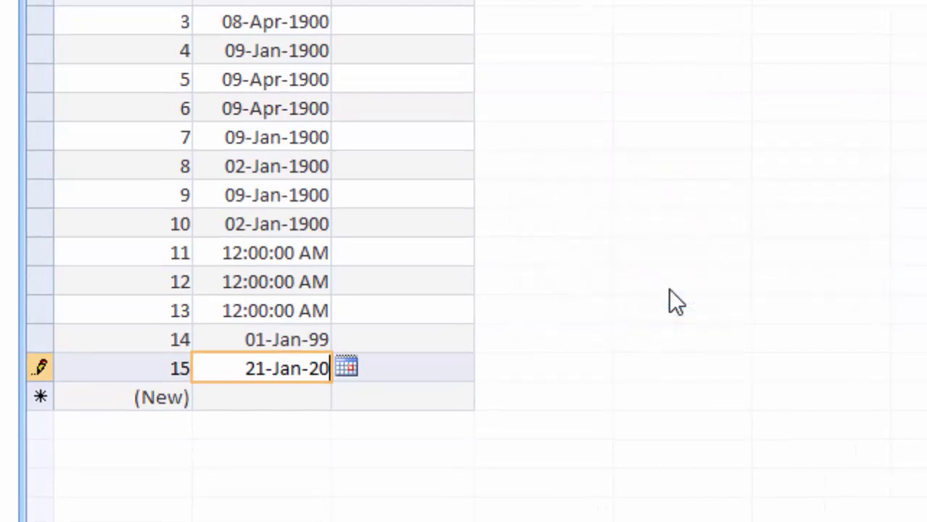
left_click(343, 373)
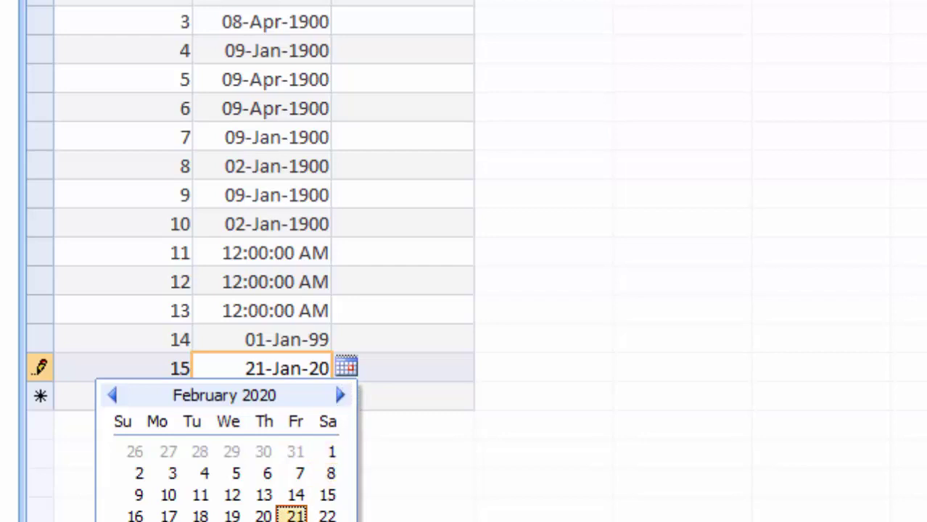
left_click(296, 515)
key("Tab")
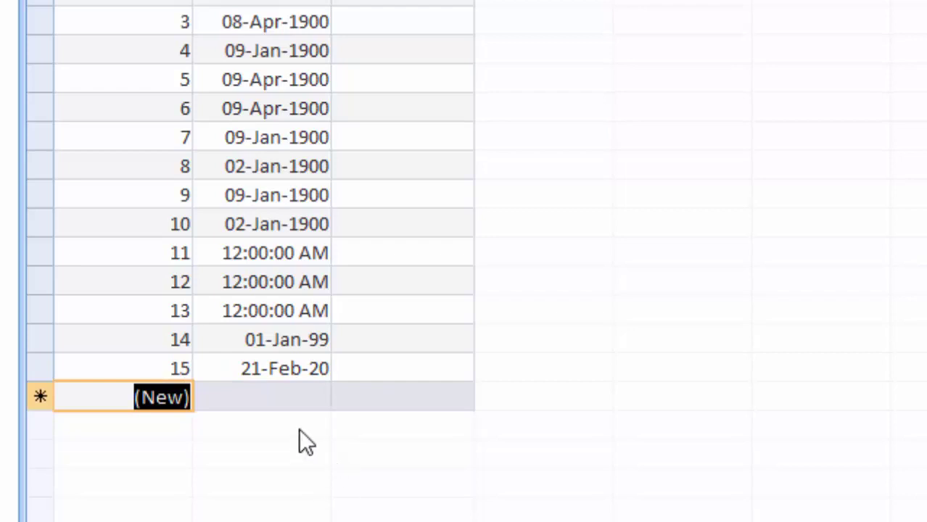
Step: Add record 16 dated 22-Feb-2020, then try 20-Feb-2020 in record 17 and dismiss the error
left_click(248, 395)
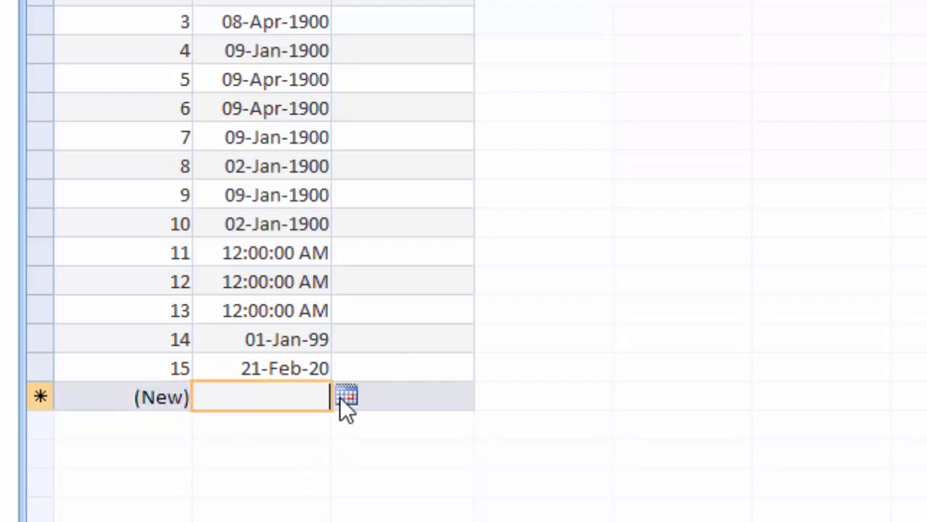
left_click(341, 396)
left_click(328, 519)
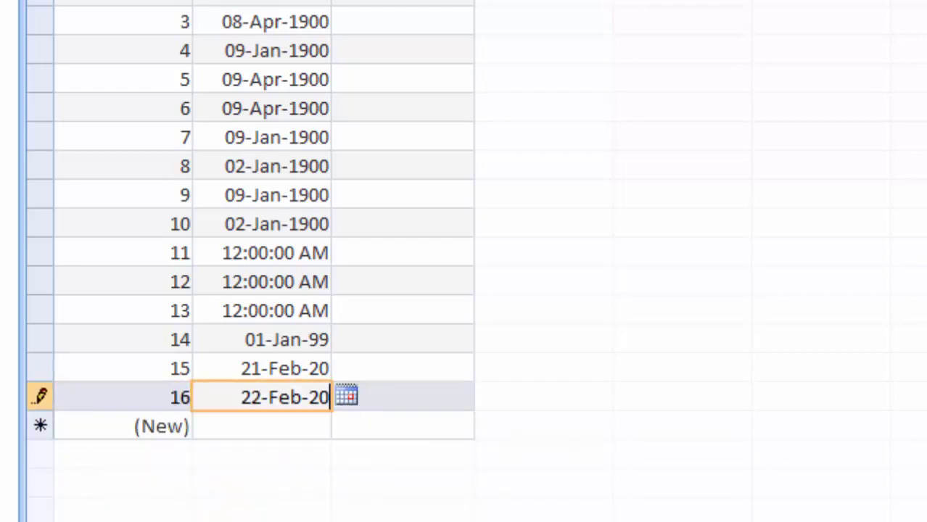
left_click(284, 434)
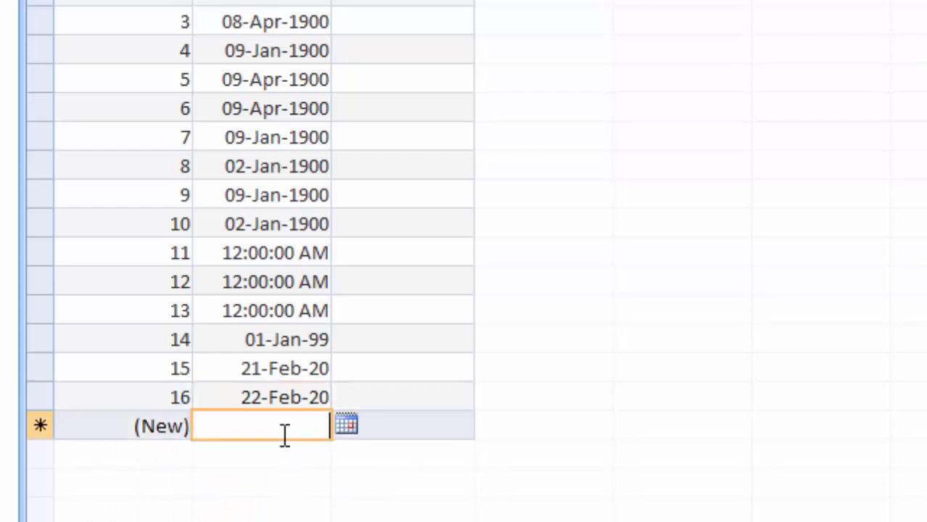
left_click(346, 427)
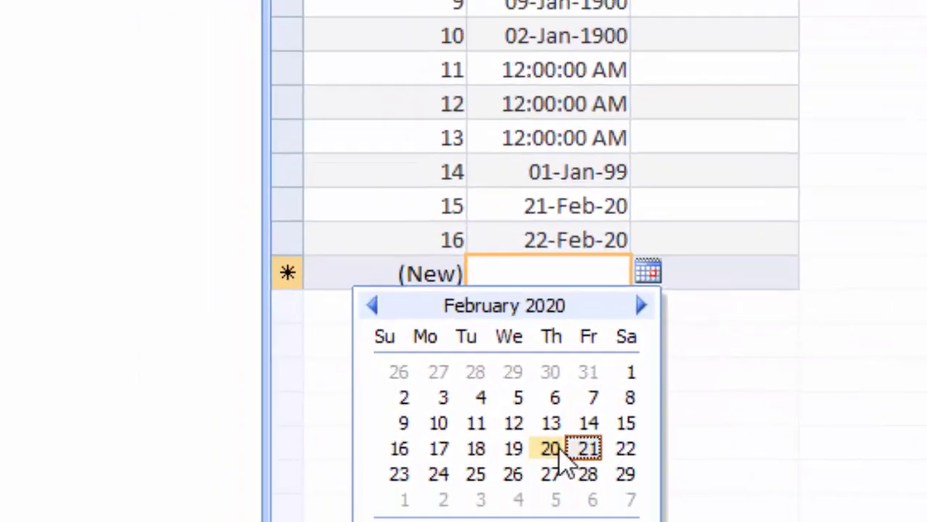
left_click(338, 521)
left_click(722, 236)
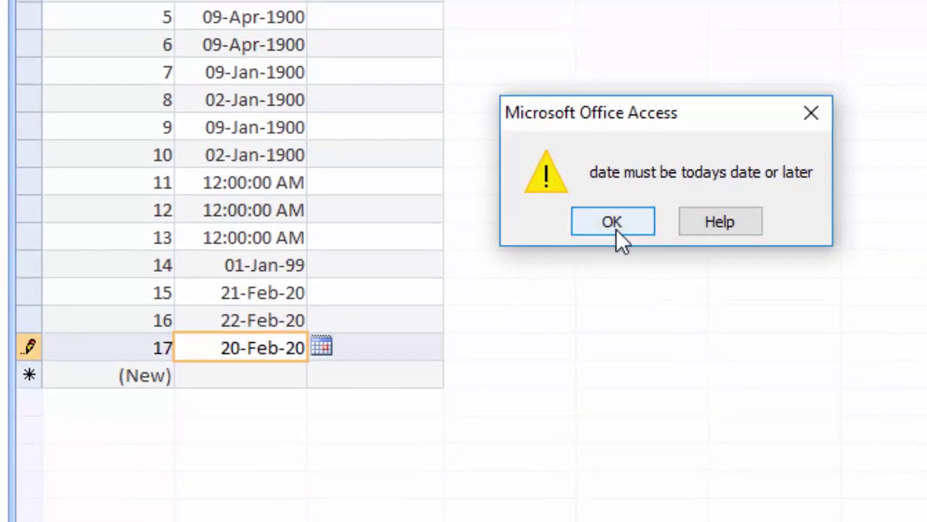
left_click(615, 224)
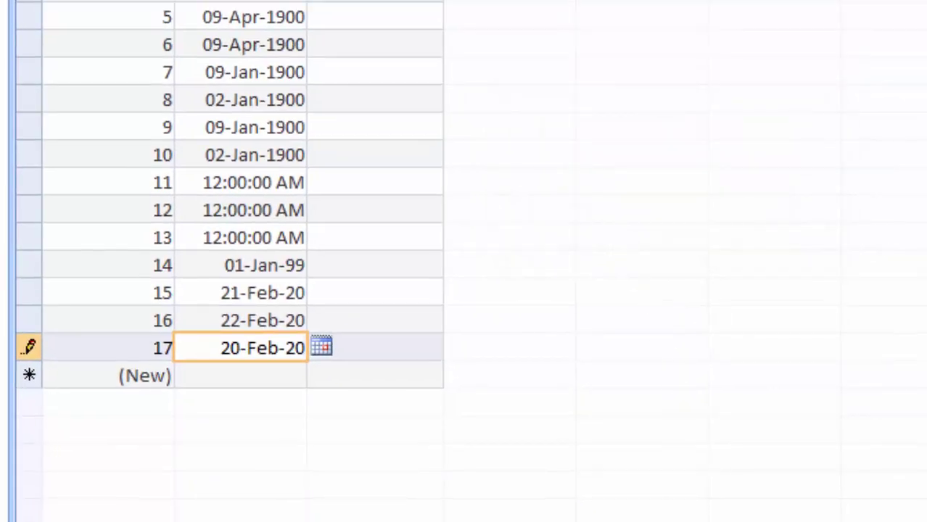